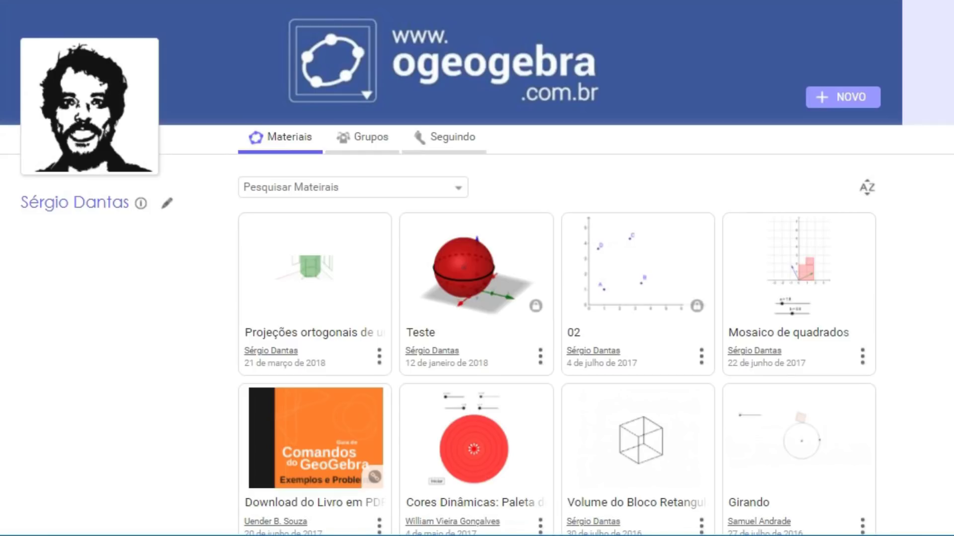
- Expand the list of own materials and open the worksheet "Diagonais de um polígono"
{"action": "scroll", "coordinate": [476, 274], "scroll_direction": "down", "scroll_amount": 5}
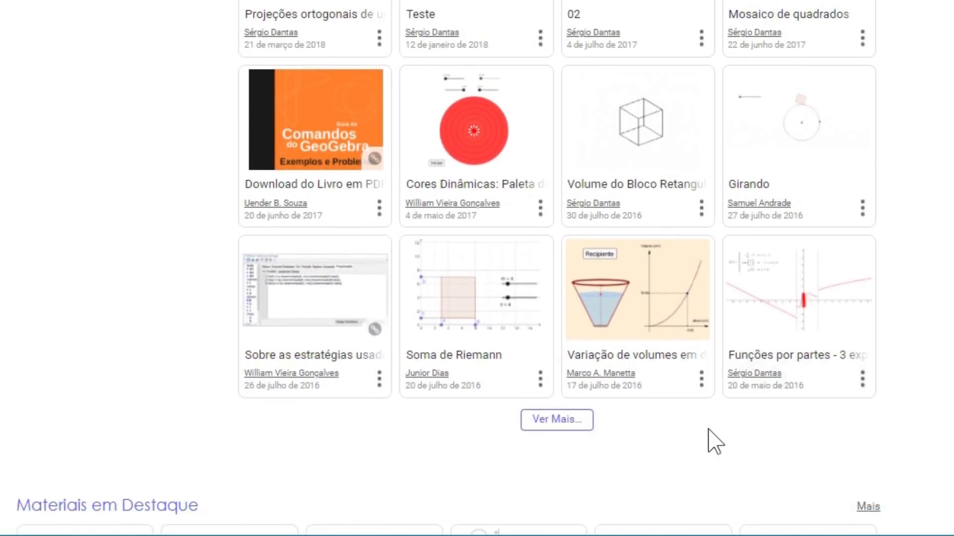
{"action": "left_click", "coordinate": [566, 424]}
{"action": "scroll", "coordinate": [942, 354], "scroll_direction": "down", "scroll_amount": 5}
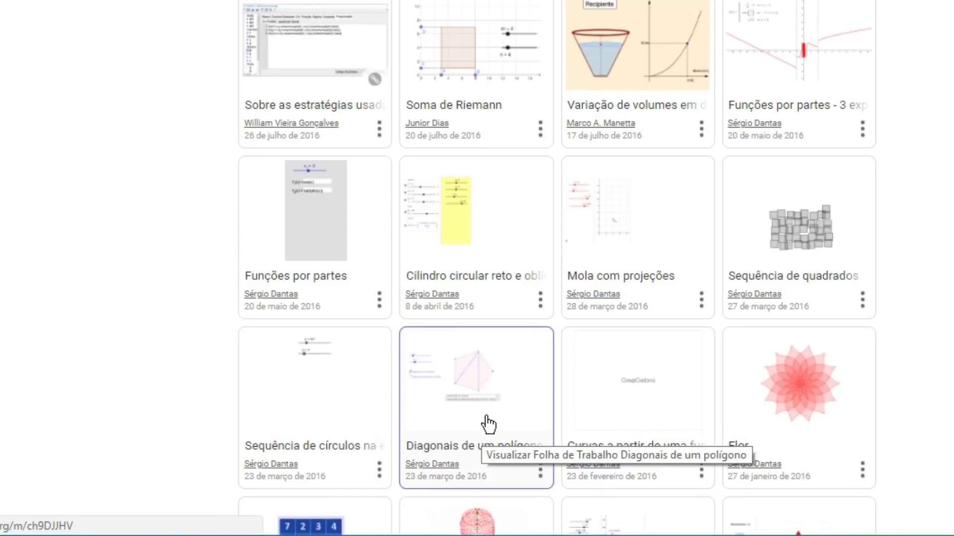
{"action": "left_click", "coordinate": [489, 423]}
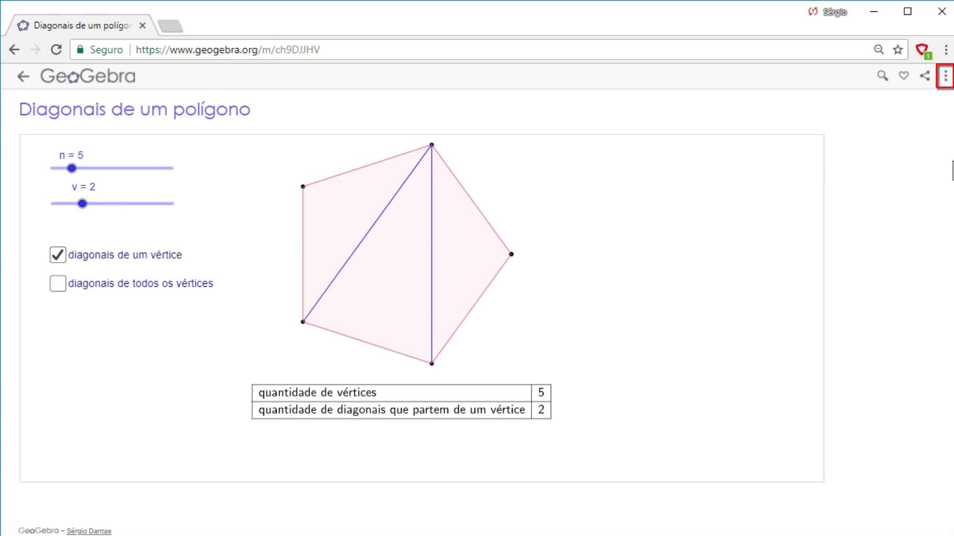
- Bring up the worksheet's embed sharing options with all settings expanded, and enlarge the code box to show the full code
{"action": "left_click", "coordinate": [945, 77]}
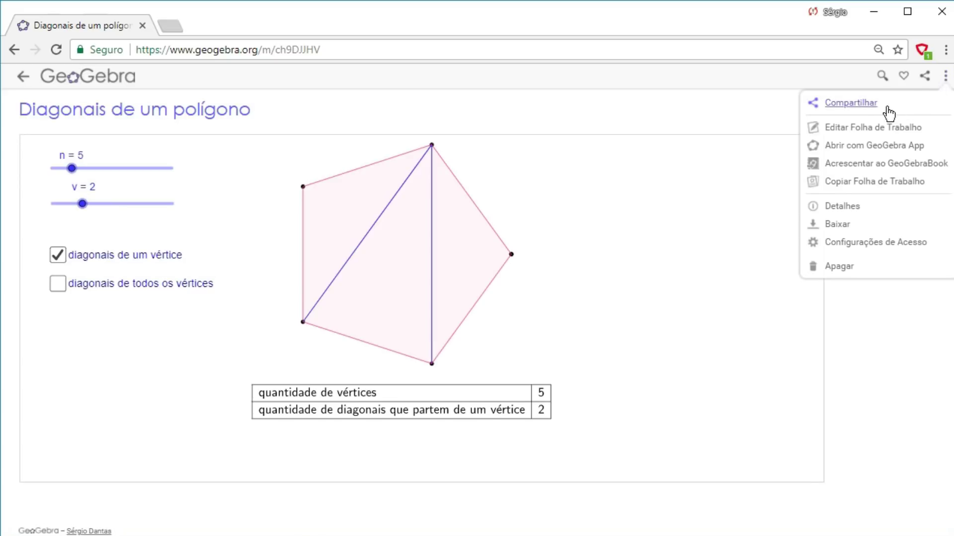
{"action": "left_click", "coordinate": [865, 107]}
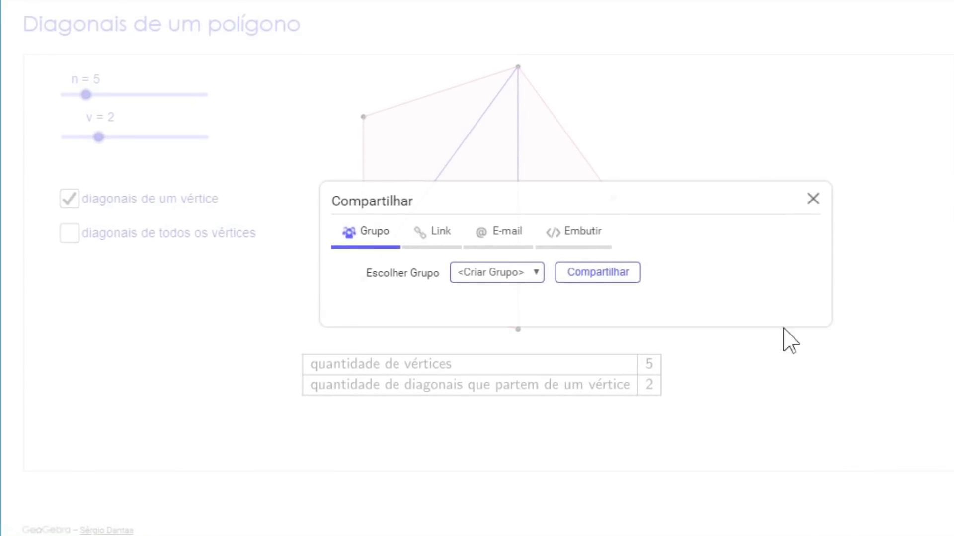
{"action": "left_click", "coordinate": [581, 239]}
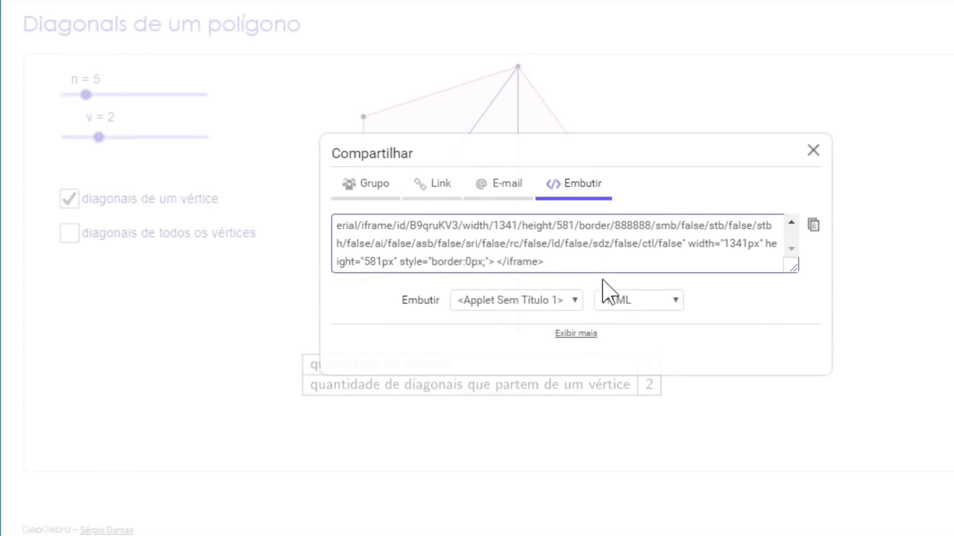
{"action": "left_click", "coordinate": [577, 334]}
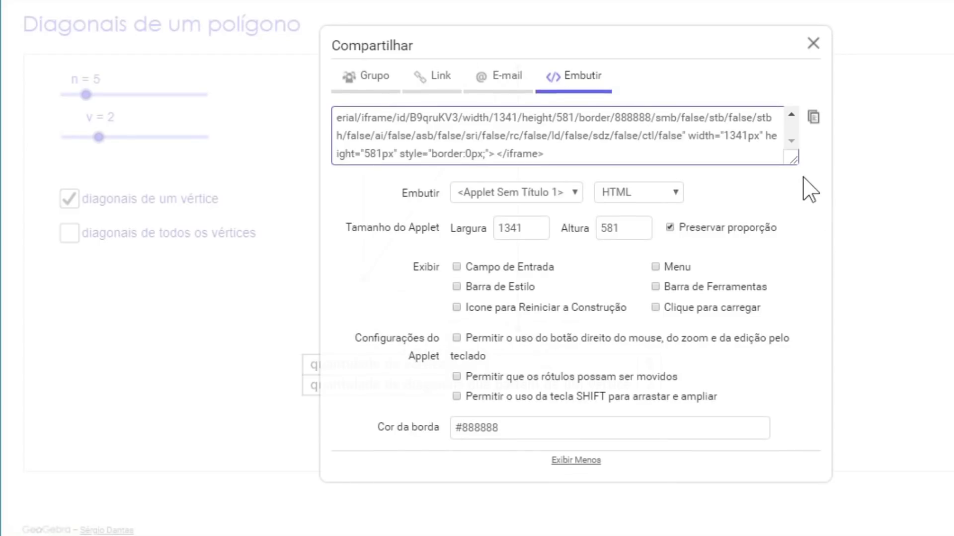
{"action": "left_click_drag", "start_coordinate": [794, 159], "coordinate": [805, 188]}
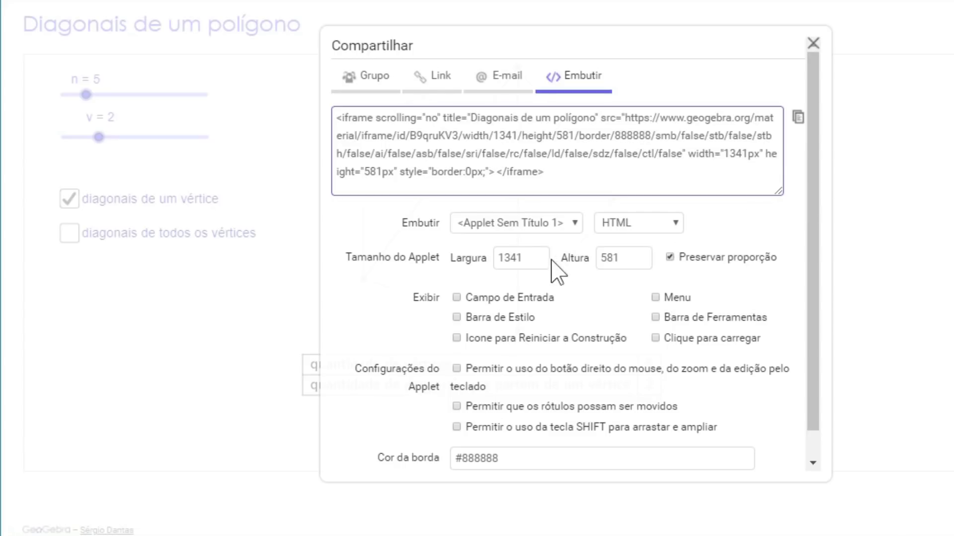
- Set the embedded applet's width to 900 with its proportions preserved
{"action": "left_click", "coordinate": [533, 257]}
{"action": "left_click_drag", "start_coordinate": [533, 258], "coordinate": [496, 258]}
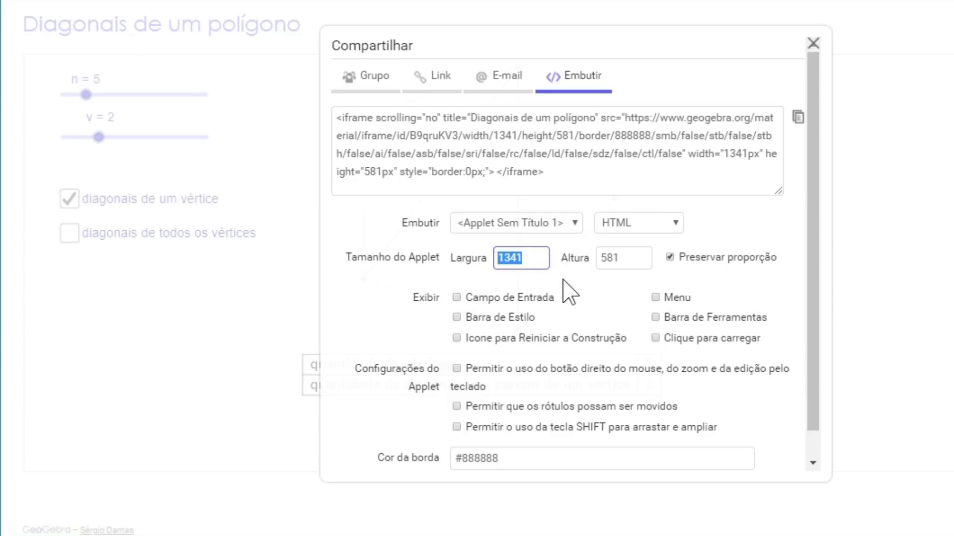
{"action": "type", "text": "900"}
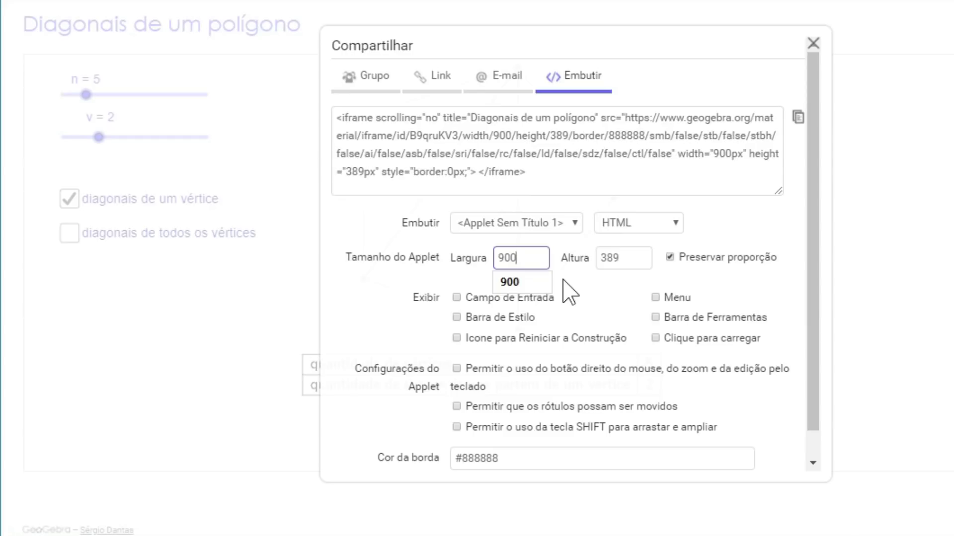
{"action": "left_click", "coordinate": [628, 260]}
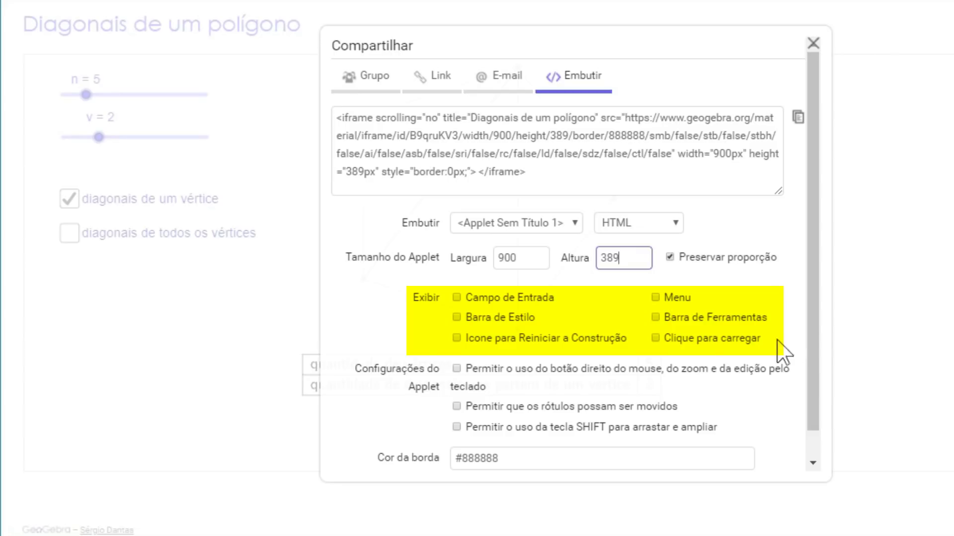
- Enable the Menu display option for the embedded applet and copy the HTML embed code
{"action": "left_click", "coordinate": [655, 297]}
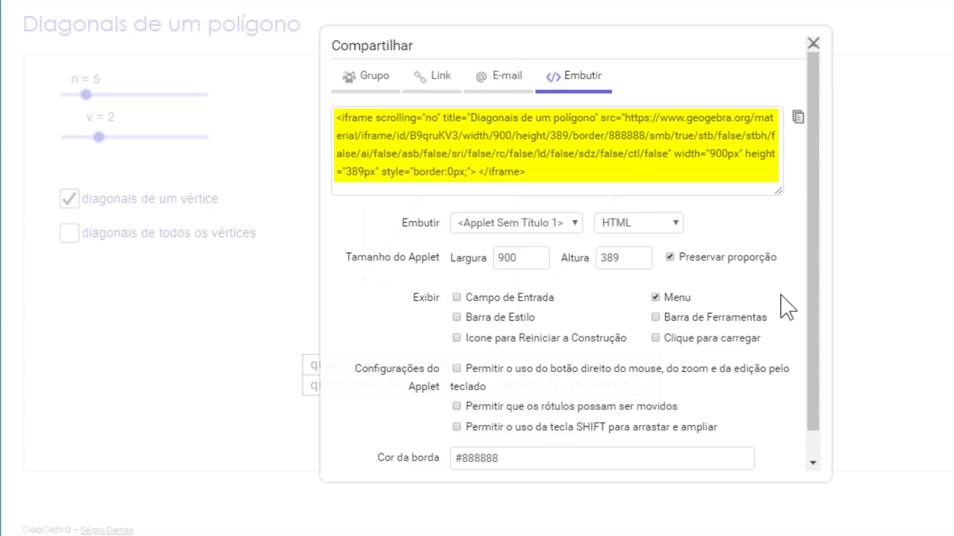
{"action": "left_click", "coordinate": [798, 119]}
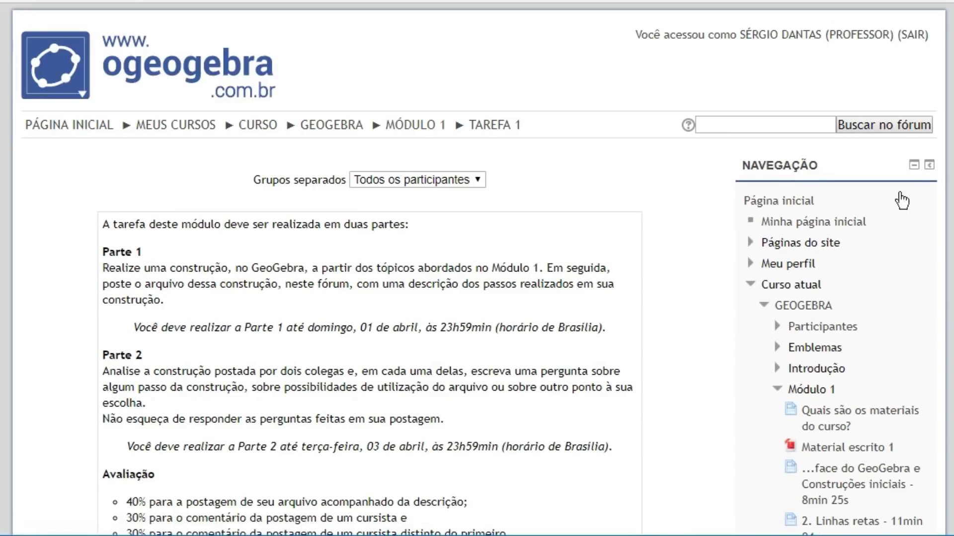
- Start a discussion topic titled "Diagonais de um polígono" in the Tarefa 1 forum, with the activity description and a centered placeholder "objeto"
{"action": "scroll", "coordinate": [477, 268], "scroll_direction": "down", "scroll_amount": 4}
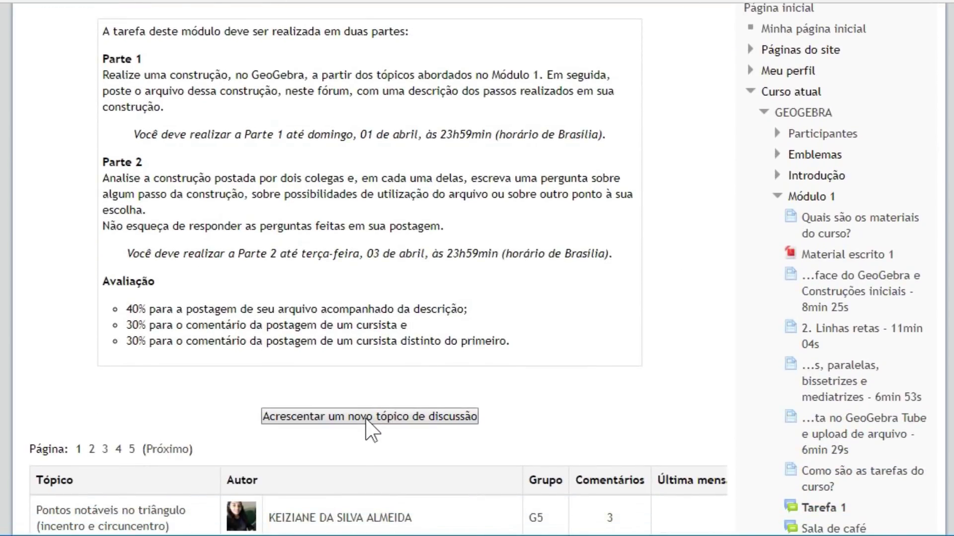
{"action": "left_click", "coordinate": [367, 417]}
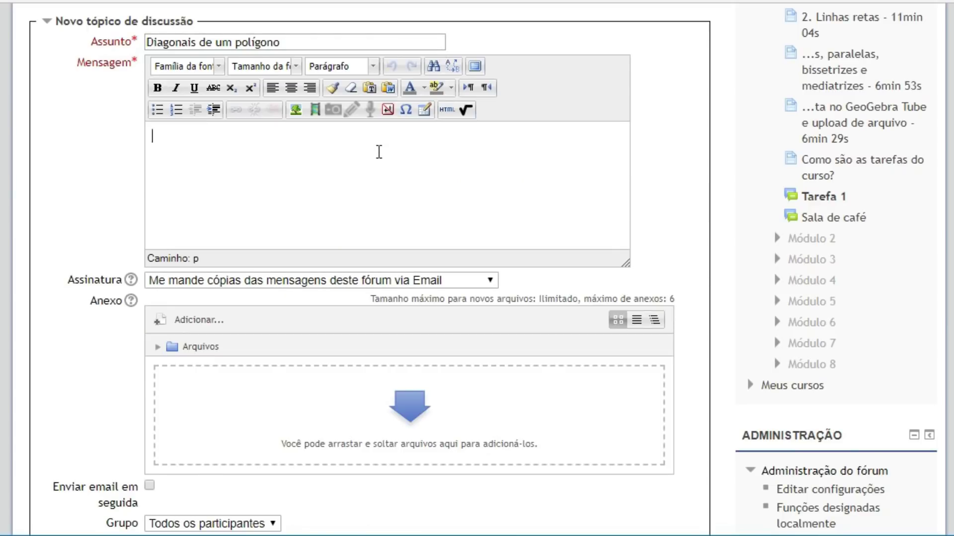
{"action": "key", "text": "ctrl+v"}
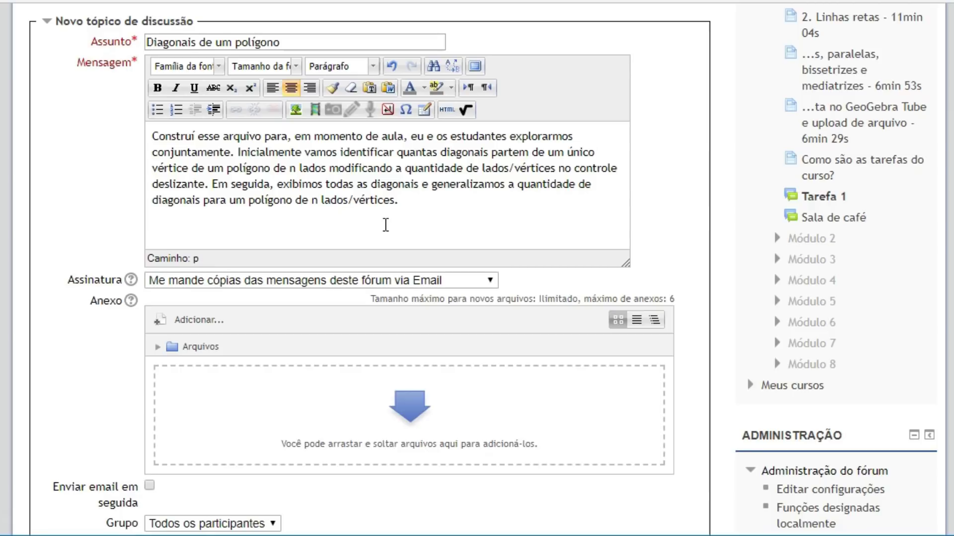
{"action": "type", "text": "objeto"}
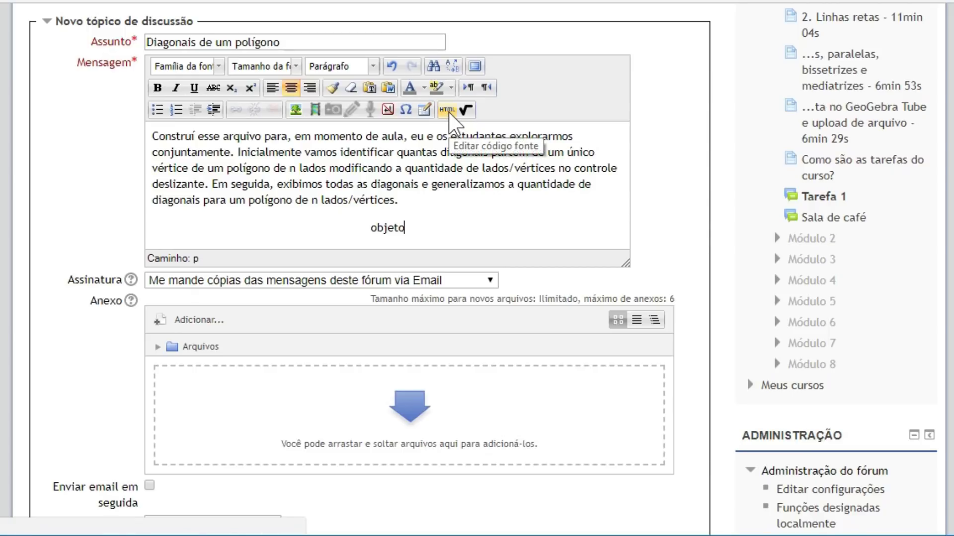
- In the message's HTML source, separate the two paragraphs with a blank line and replace the placeholder "objeto" with the copied iframe code
{"action": "left_click_drag", "start_coordinate": [405, 228], "coordinate": [370, 228]}
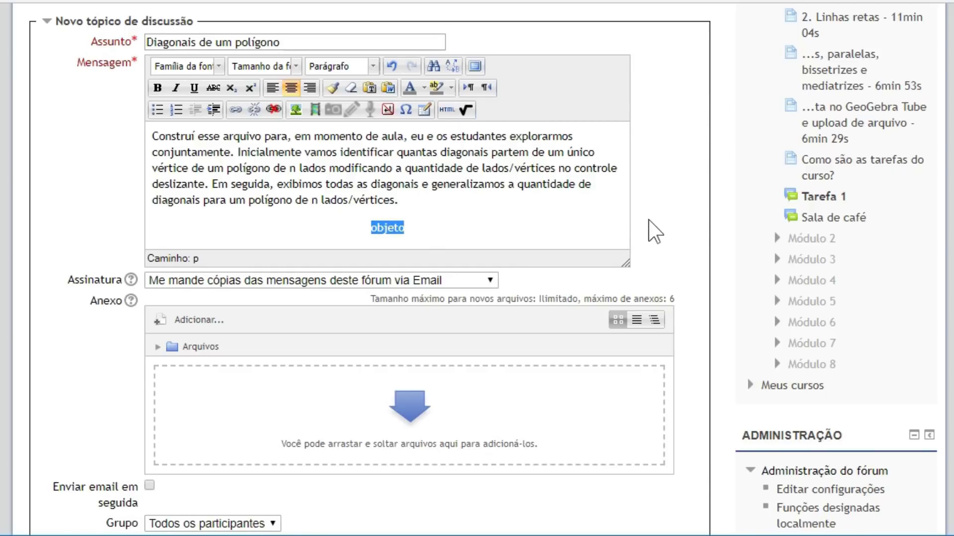
{"action": "left_click", "coordinate": [448, 111]}
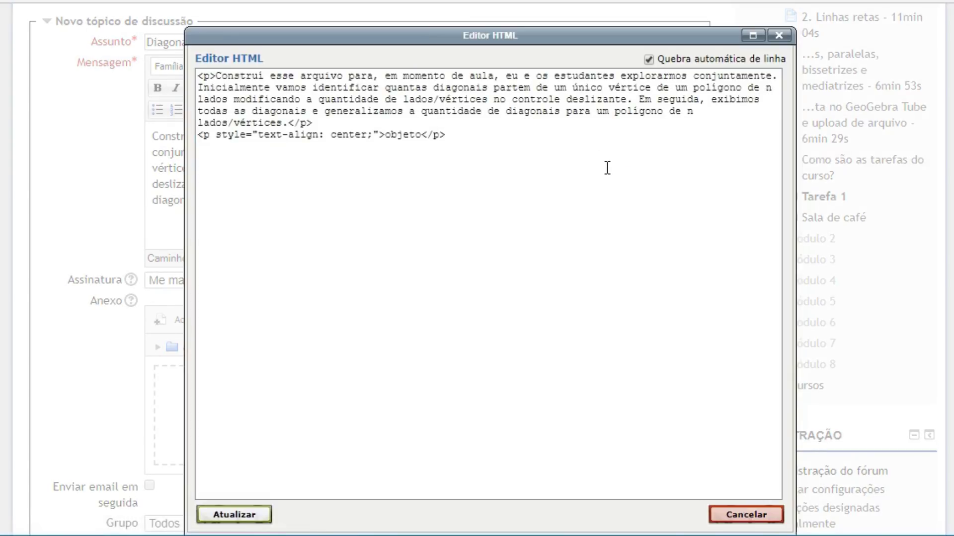
{"action": "left_click", "coordinate": [333, 124]}
{"action": "key", "text": "Return"}
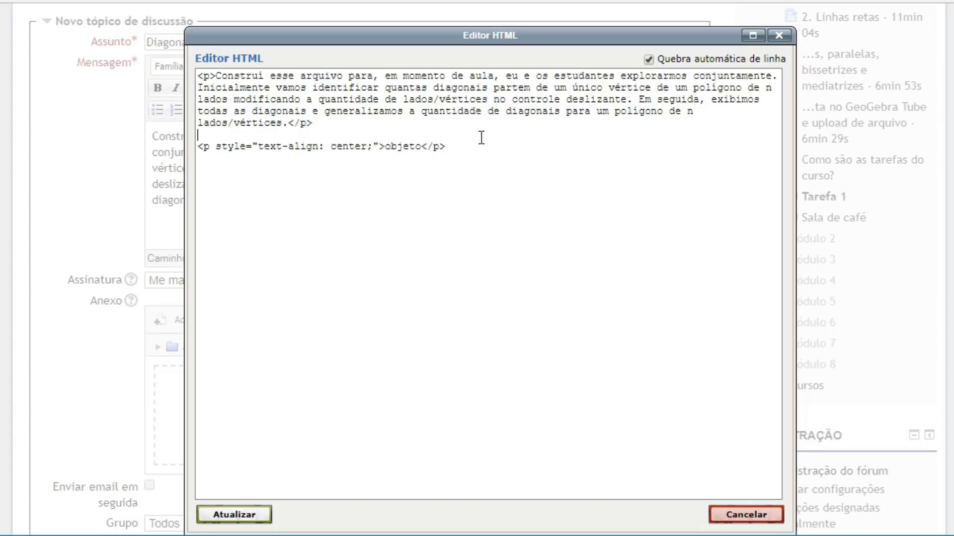
{"action": "left_click_drag", "start_coordinate": [216, 76], "coordinate": [198, 80]}
{"action": "left_click_drag", "start_coordinate": [313, 124], "coordinate": [291, 125]}
{"action": "left_click_drag", "start_coordinate": [210, 146], "coordinate": [204, 146]}
{"action": "left_click_drag", "start_coordinate": [367, 146], "coordinate": [330, 146]}
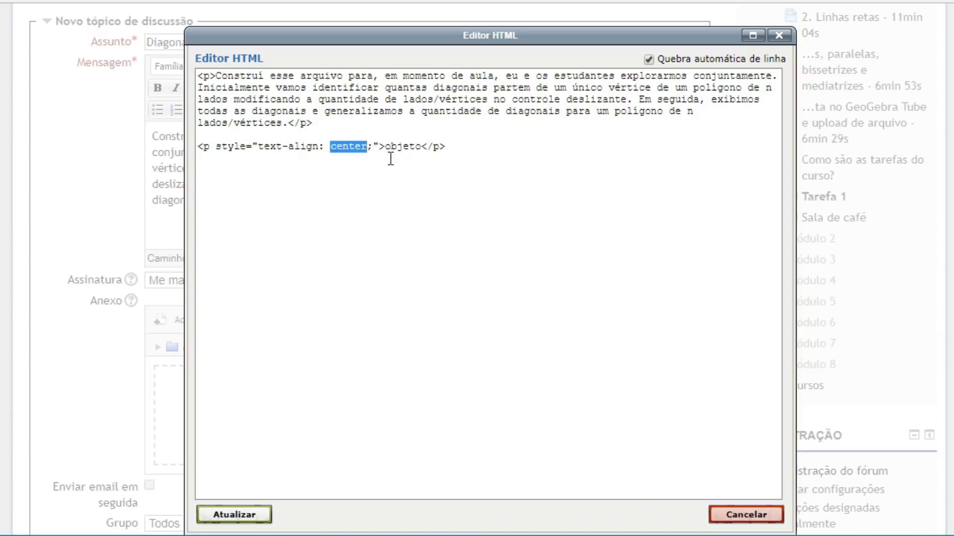
{"action": "left_click_drag", "start_coordinate": [420, 146], "coordinate": [385, 146]}
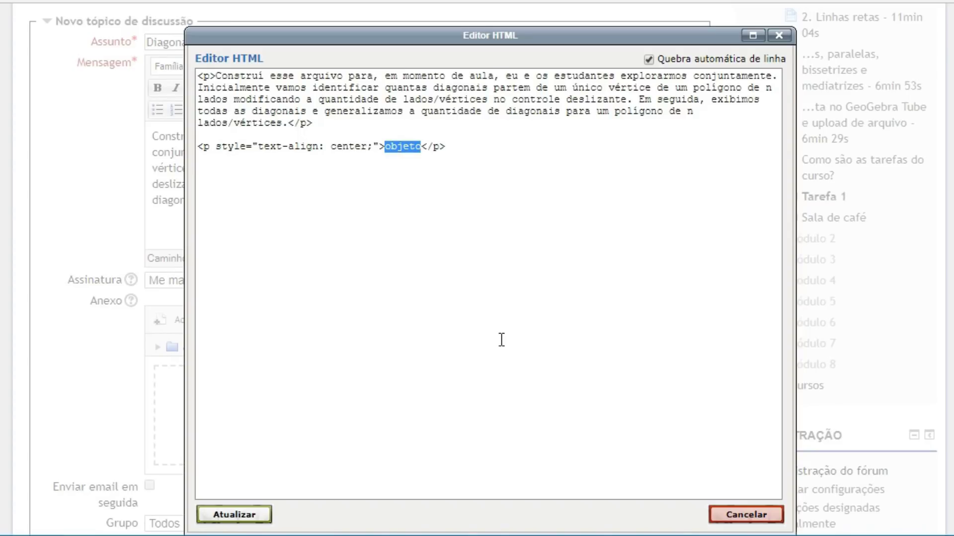
{"action": "key", "text": "ctrl+v"}
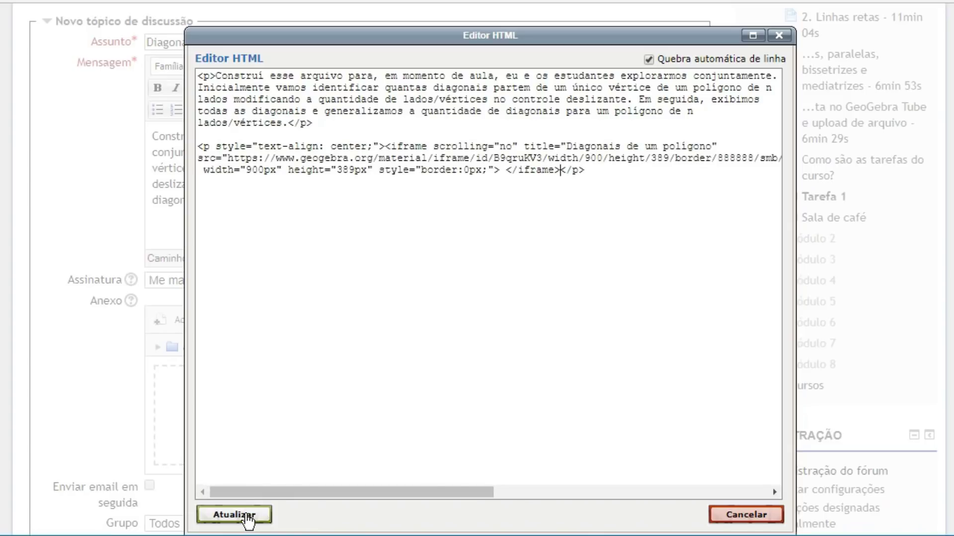
{"action": "left_click", "coordinate": [253, 518]}
- Post the message to the forum and open the new topic "Diagonais de um polígono" from the topic list
{"action": "scroll", "coordinate": [787, 328], "scroll_direction": "down", "scroll_amount": 5}
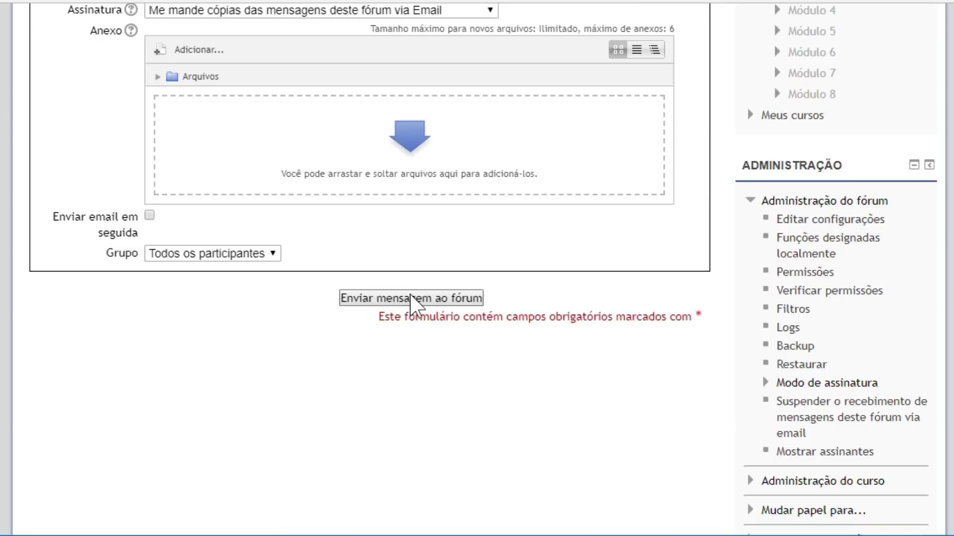
{"action": "left_click", "coordinate": [410, 298]}
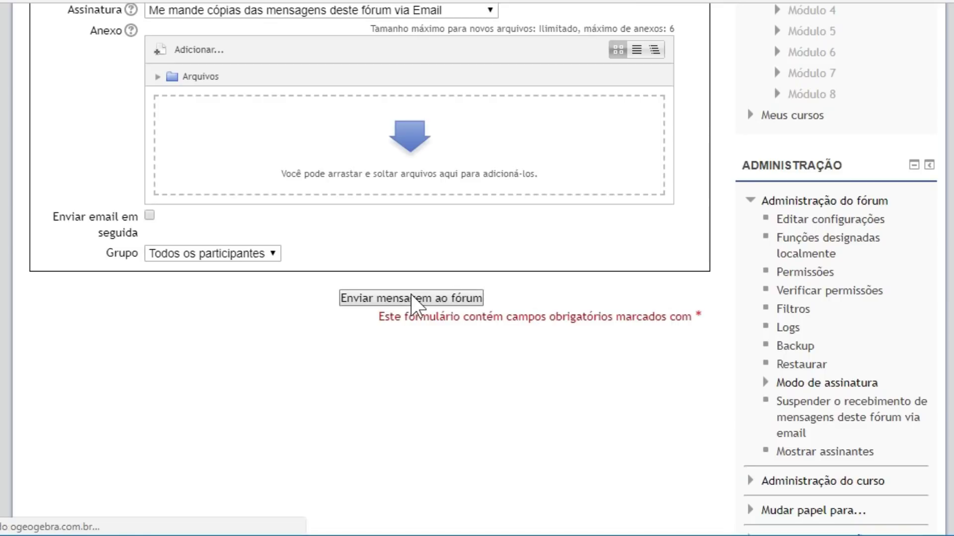
{"action": "scroll", "coordinate": [709, 293], "scroll_direction": "down", "scroll_amount": 3}
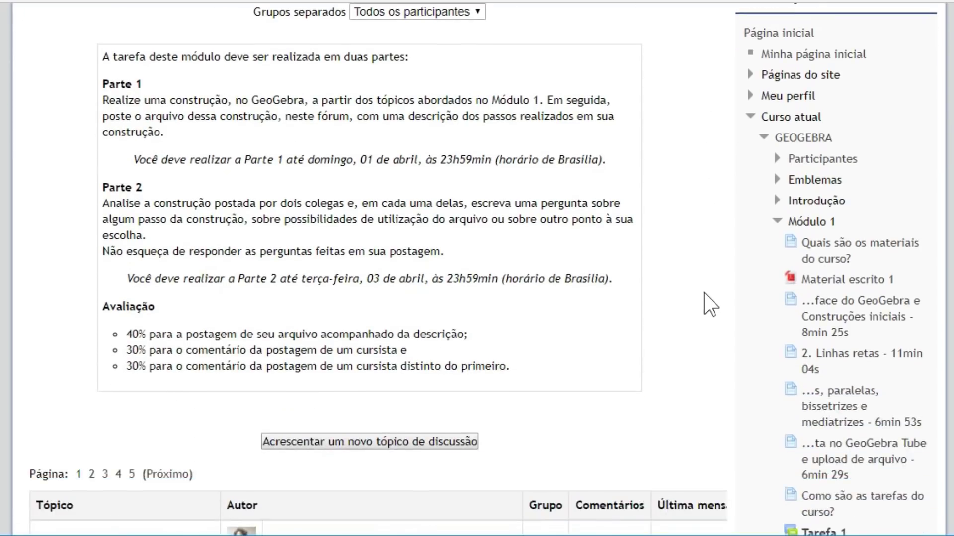
{"action": "scroll", "coordinate": [708, 304], "scroll_direction": "down", "scroll_amount": 4}
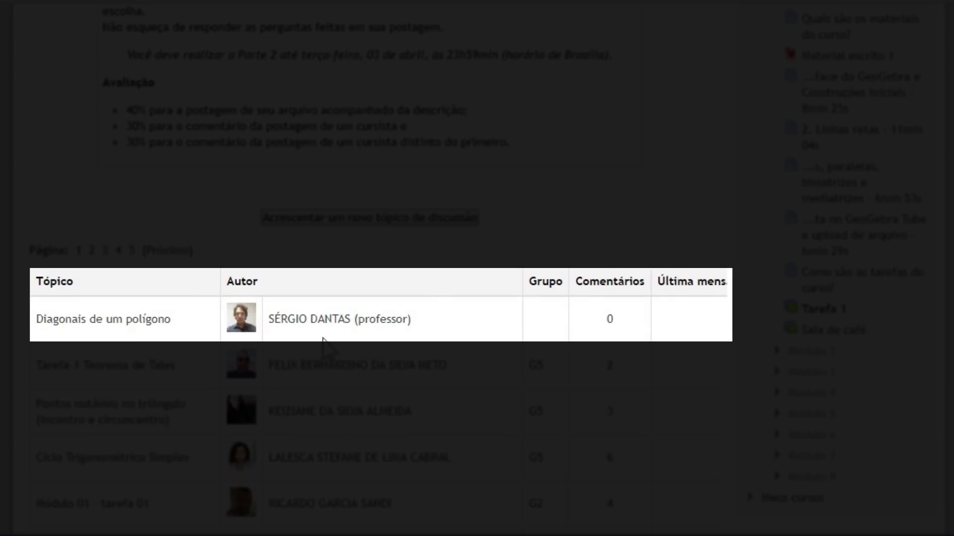
{"action": "left_click", "coordinate": [610, 322]}
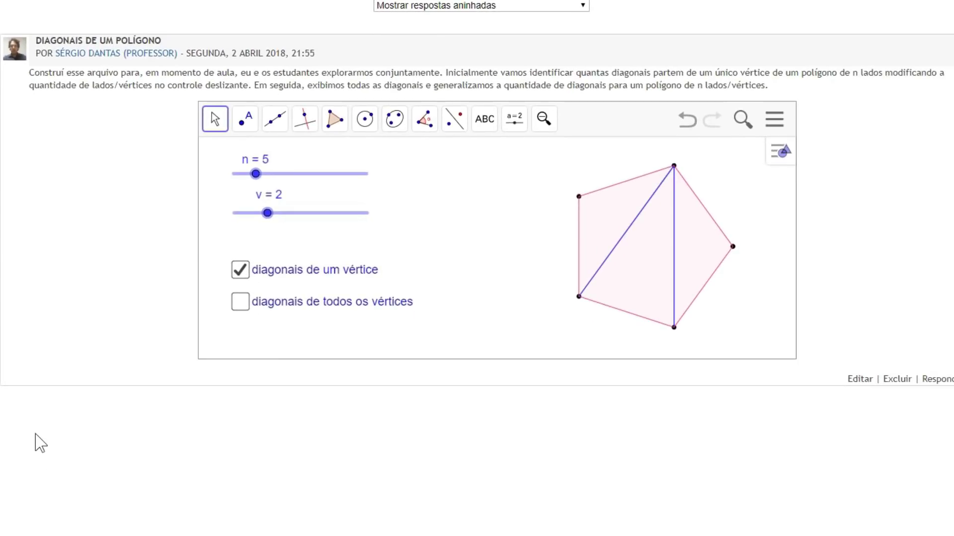
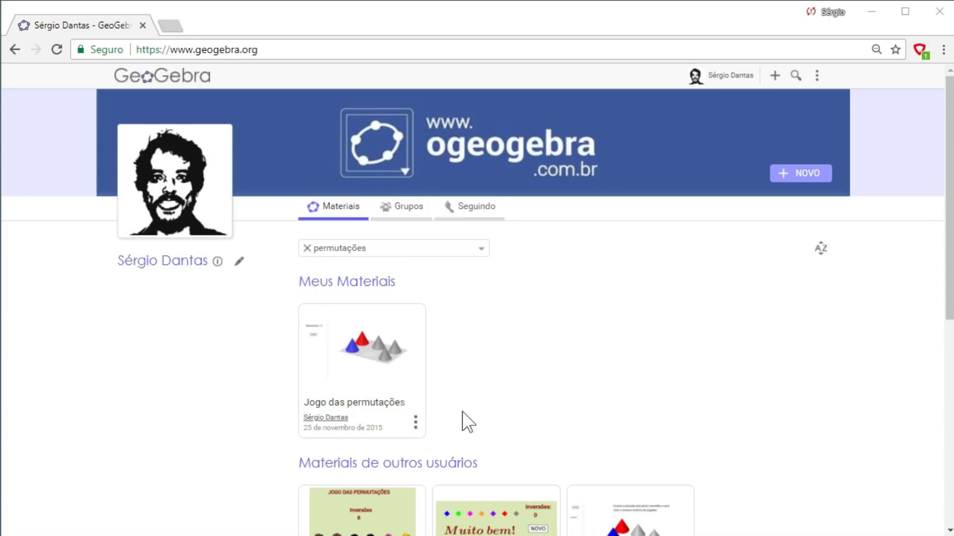
- Share "Jogo das permutações" from the GeoGebra materials by e-mail, entering the recipient's address and the message "Compartilho com você um jogo que construí no GeoGebra."
{"action": "left_click", "coordinate": [416, 426]}
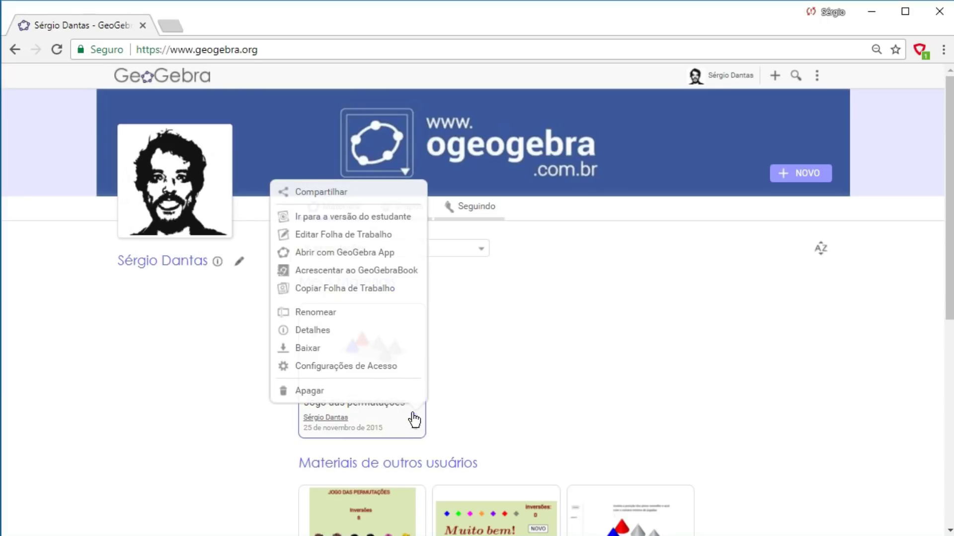
{"action": "left_click", "coordinate": [321, 192]}
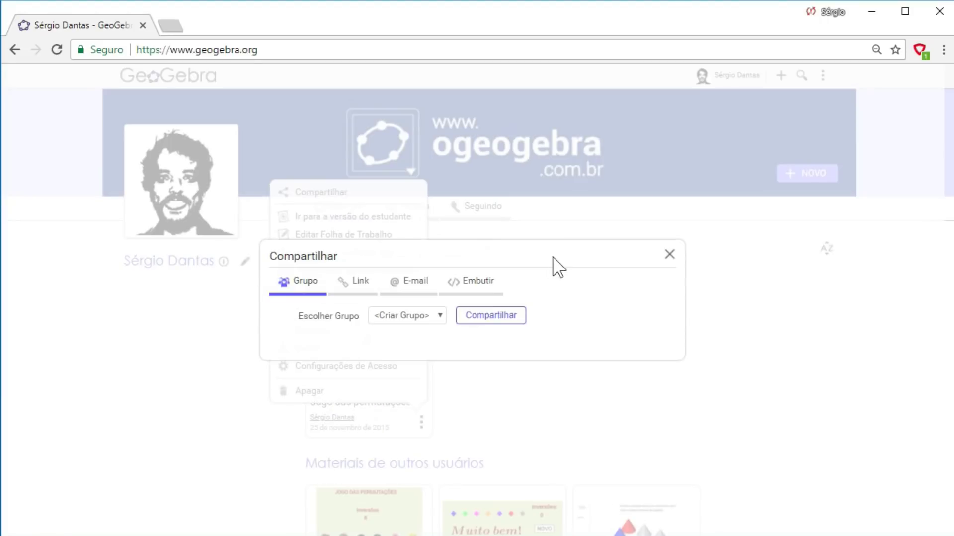
{"action": "left_click", "coordinate": [420, 282]}
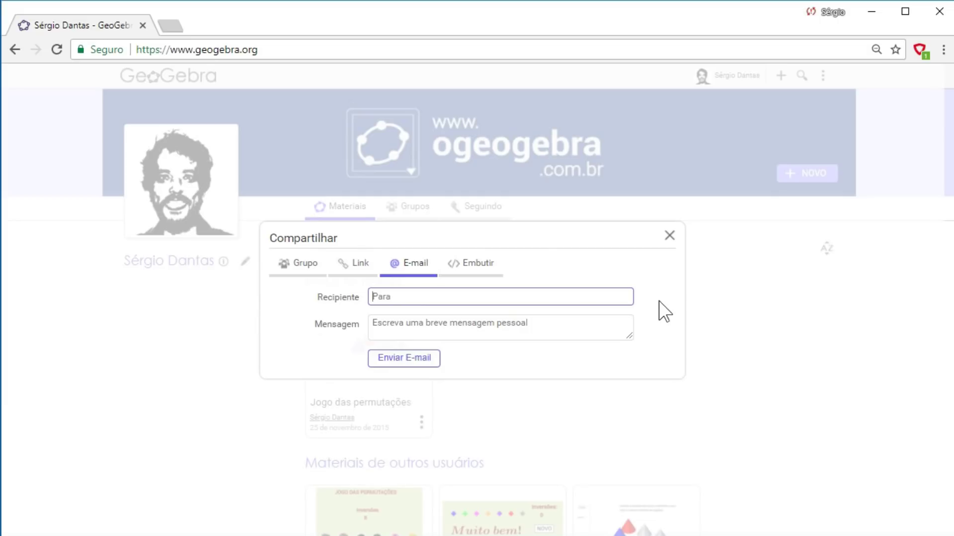
{"action": "left_click", "coordinate": [550, 329]}
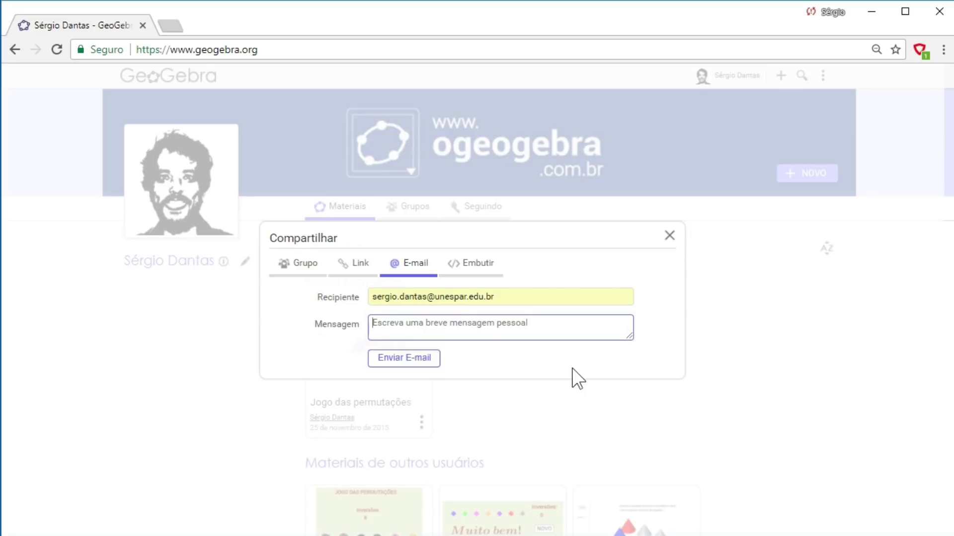
{"action": "type", "text": "Compartilho com você um jogo que construí no GeoGebra."}
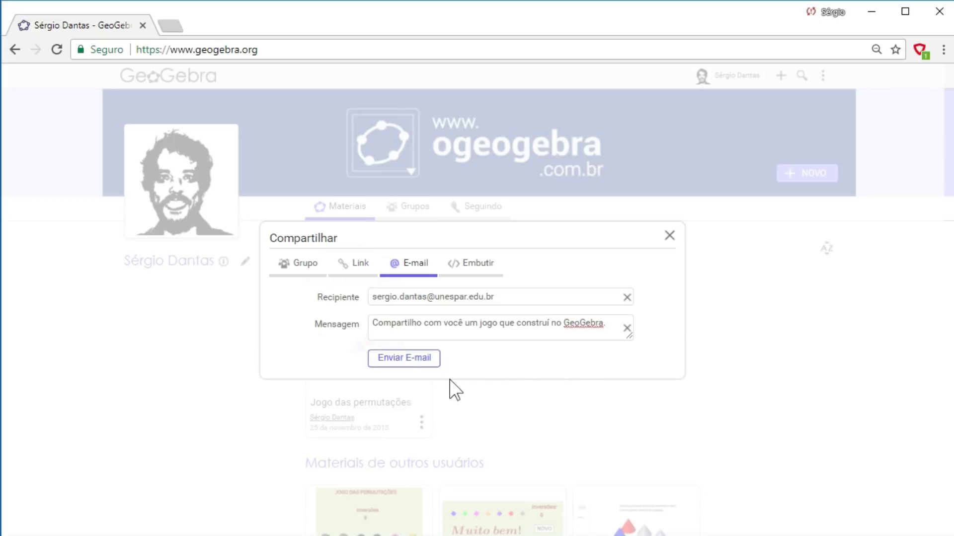
{"action": "left_click", "coordinate": [414, 366]}
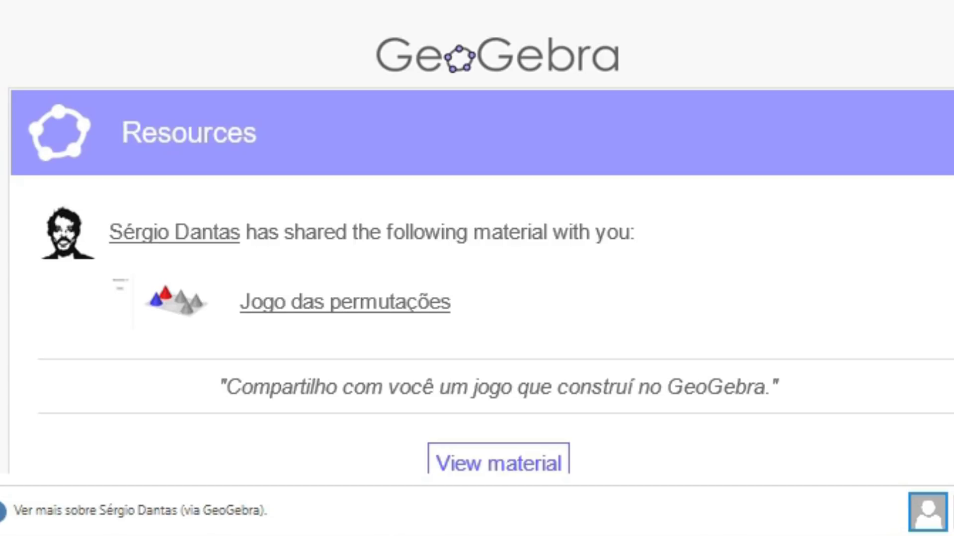
- Open the shared "Jogo das permutações" material from the received e-mail and start the game
{"action": "scroll", "coordinate": [480, 252], "scroll_direction": "down", "scroll_amount": 1}
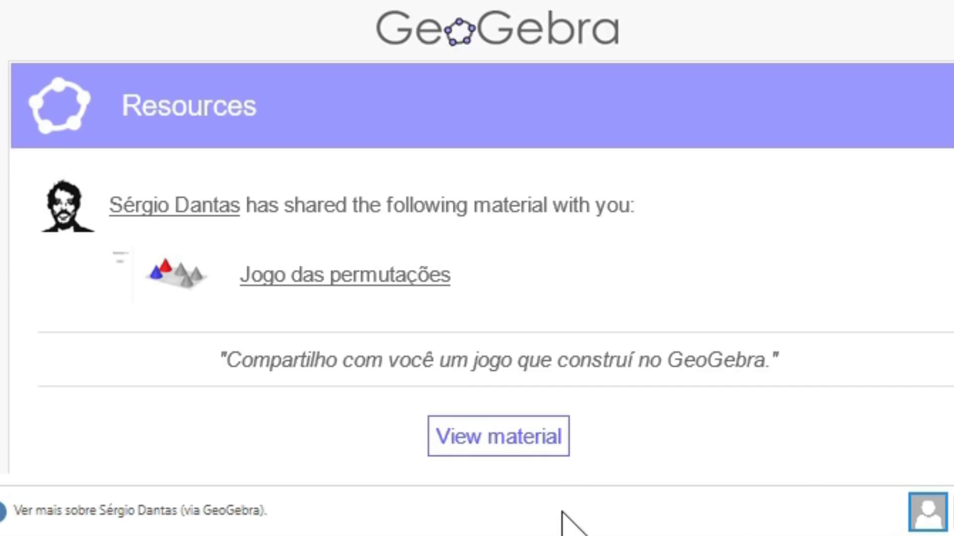
{"action": "left_click", "coordinate": [522, 449]}
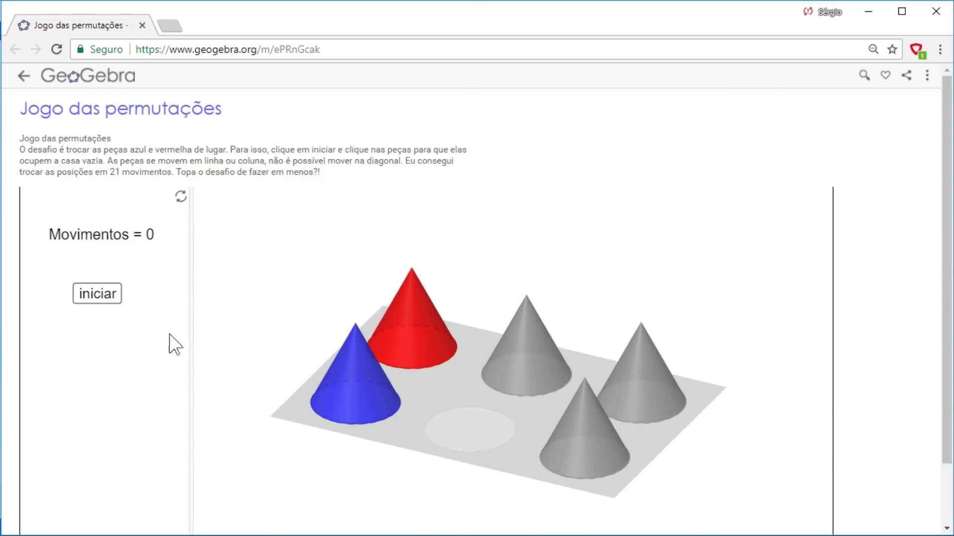
{"action": "left_click", "coordinate": [96, 304]}
{"action": "scroll", "coordinate": [164, 345], "scroll_direction": "down", "scroll_amount": 1}
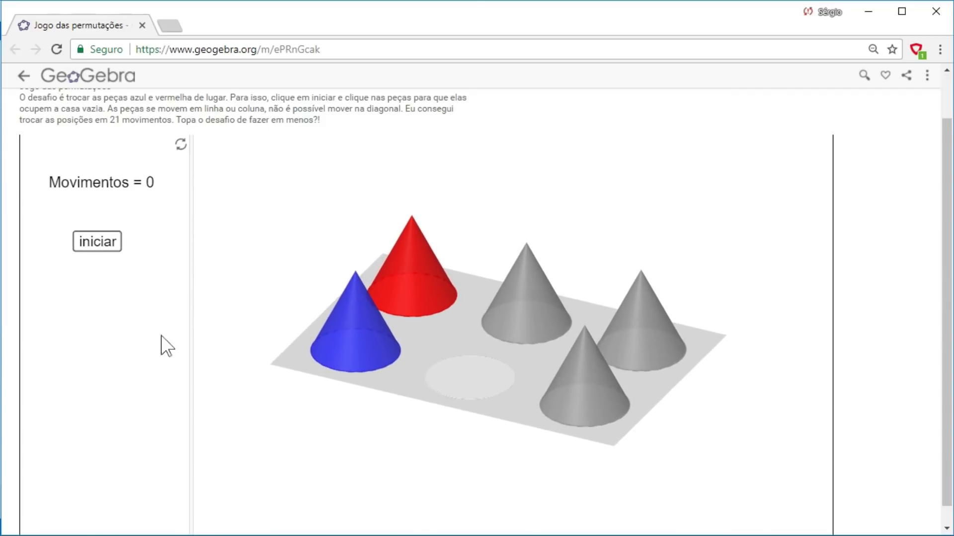
- Move the blue cone, the red cone and the two back-row gray cones in turn into the vacant space
{"action": "left_click", "coordinate": [361, 340]}
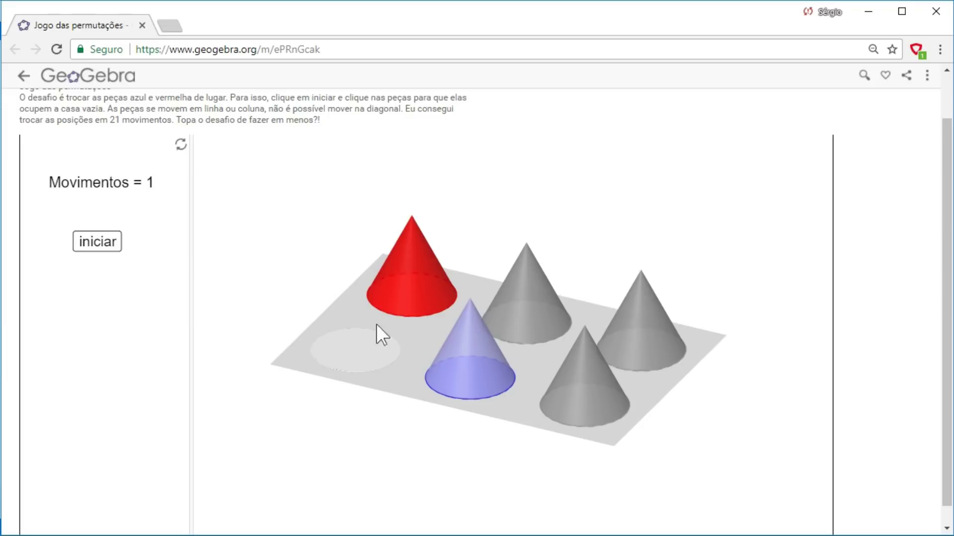
{"action": "left_click", "coordinate": [412, 259]}
{"action": "left_click", "coordinate": [529, 286]}
{"action": "left_click", "coordinate": [615, 315]}
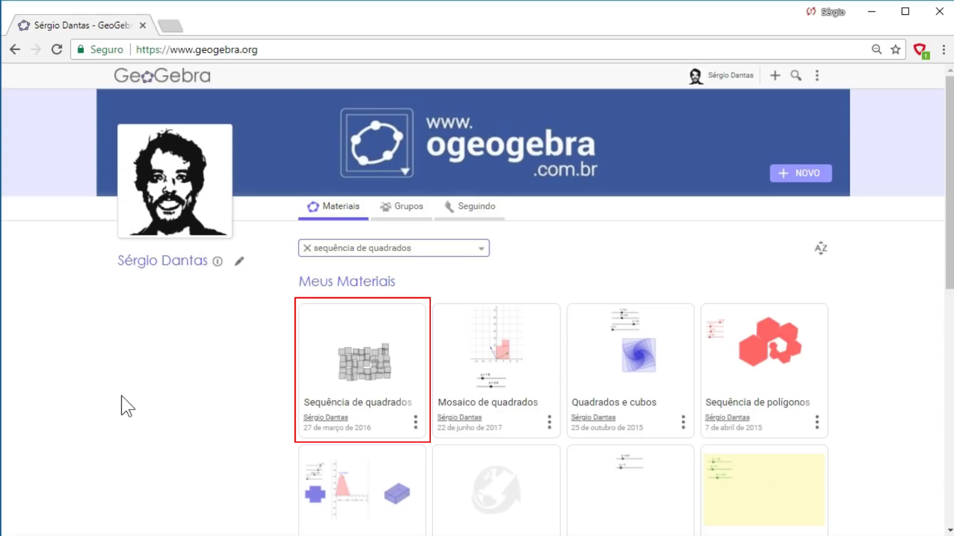
- Open the worksheet "Sequência de quadrados" from the materials and share its link to Facebook
{"action": "left_click", "coordinate": [386, 380]}
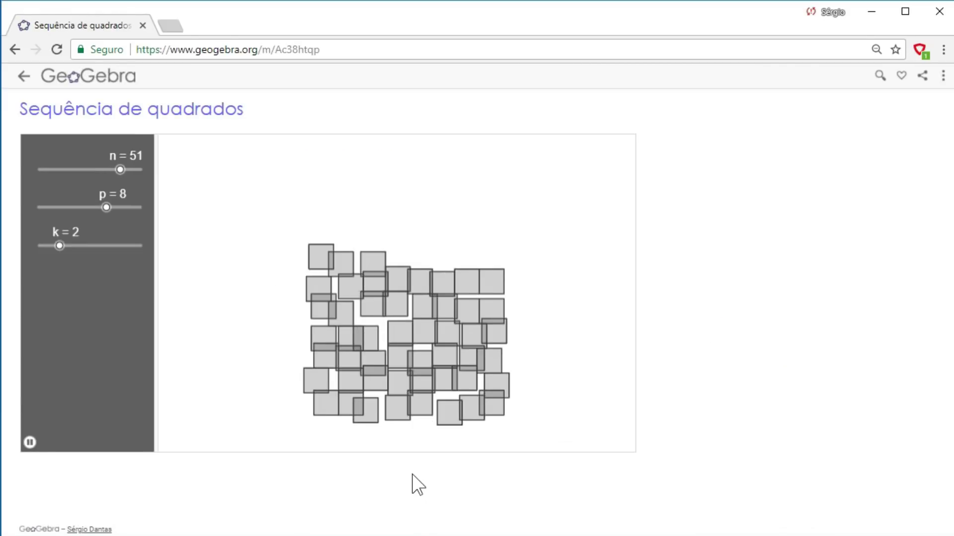
{"action": "left_click", "coordinate": [942, 75]}
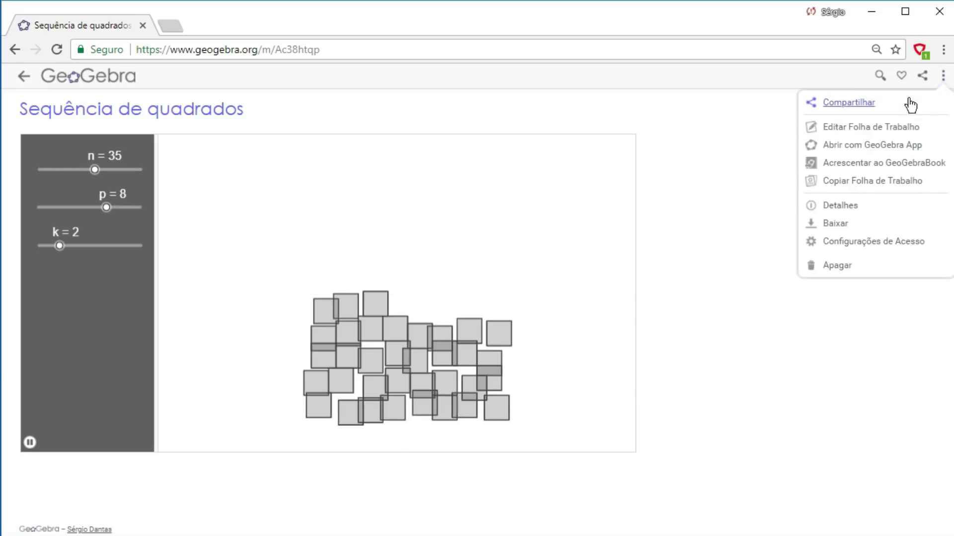
{"action": "left_click", "coordinate": [852, 105]}
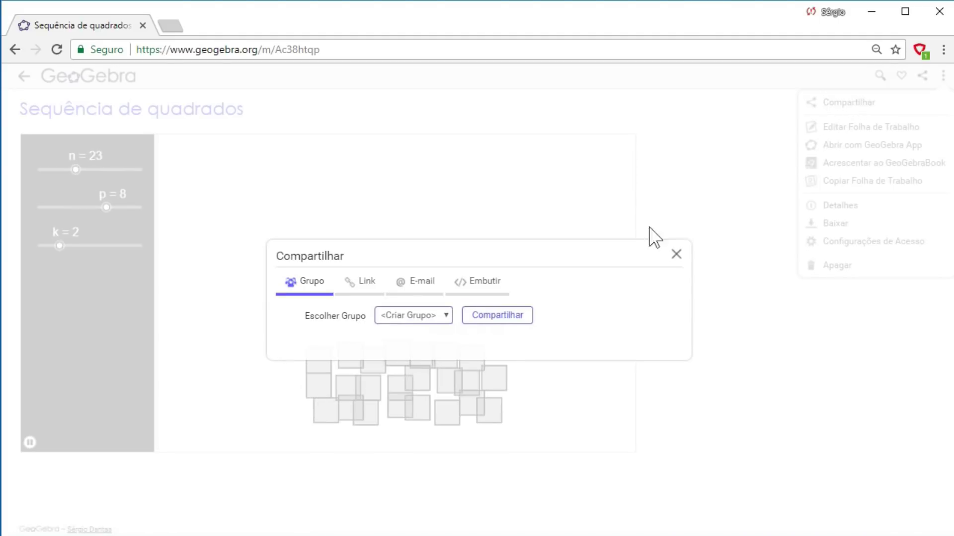
{"action": "left_click", "coordinate": [366, 285]}
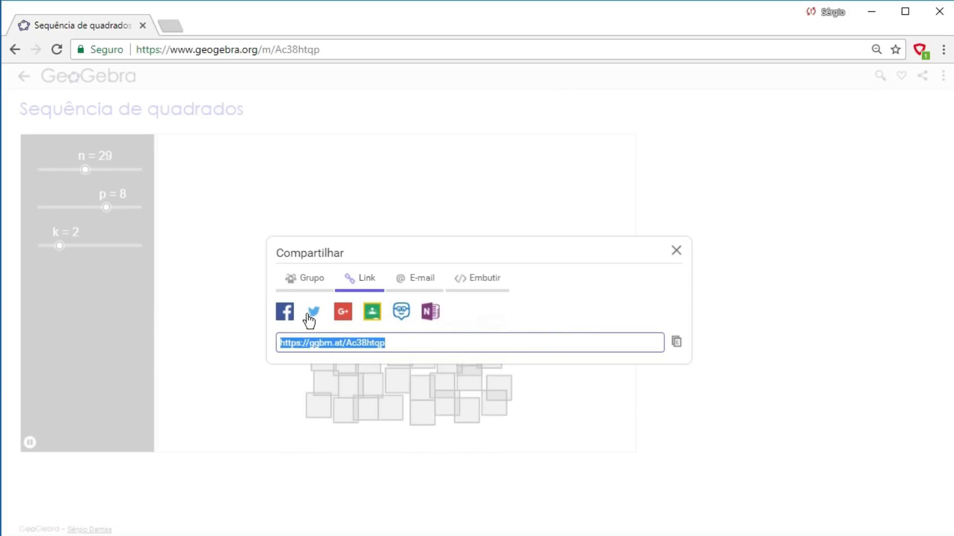
{"action": "left_click", "coordinate": [286, 314]}
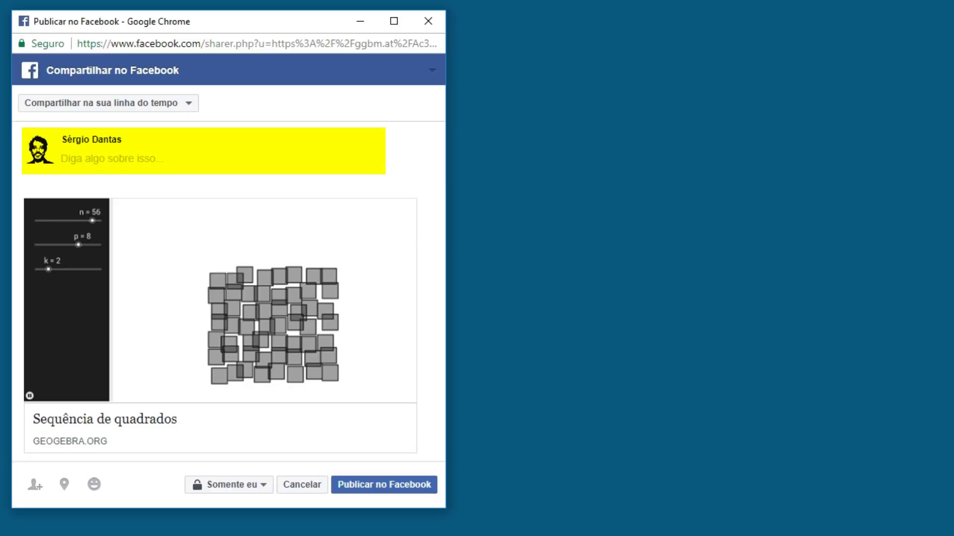
- Publish the worksheet on the Facebook timeline with the message "Compartilho esse arquivo do GeoGebra Tube com vocês. Acessem!" and open it from the post
{"action": "type", "text": "Compartilho esse arquivo do GeoGebra Tube com vocês. Acessem!"}
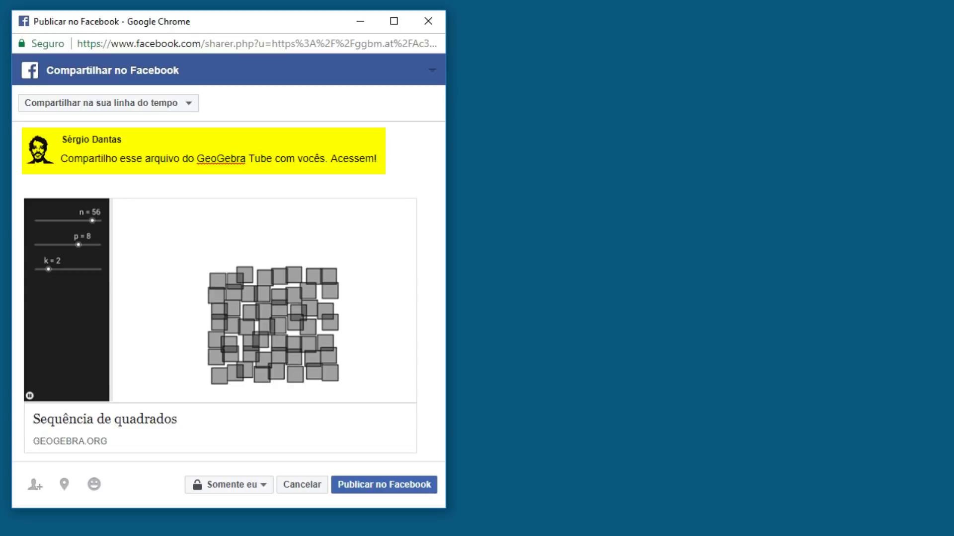
{"action": "left_click", "coordinate": [188, 105]}
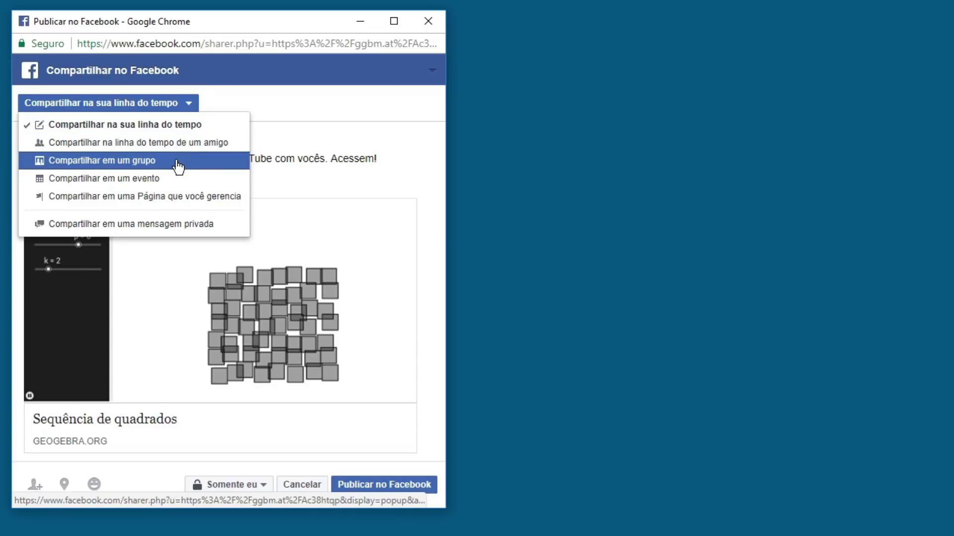
{"action": "left_click", "coordinate": [188, 107]}
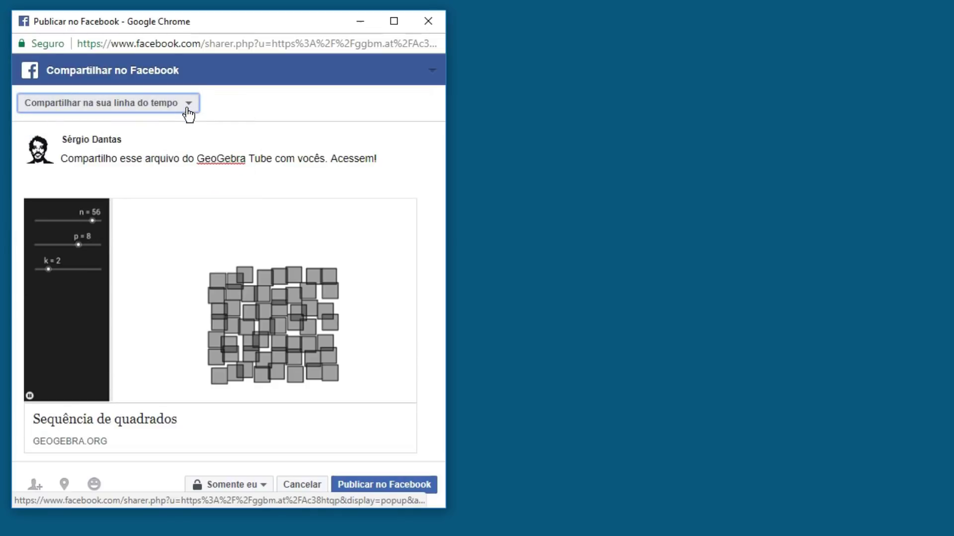
{"action": "left_click", "coordinate": [262, 485]}
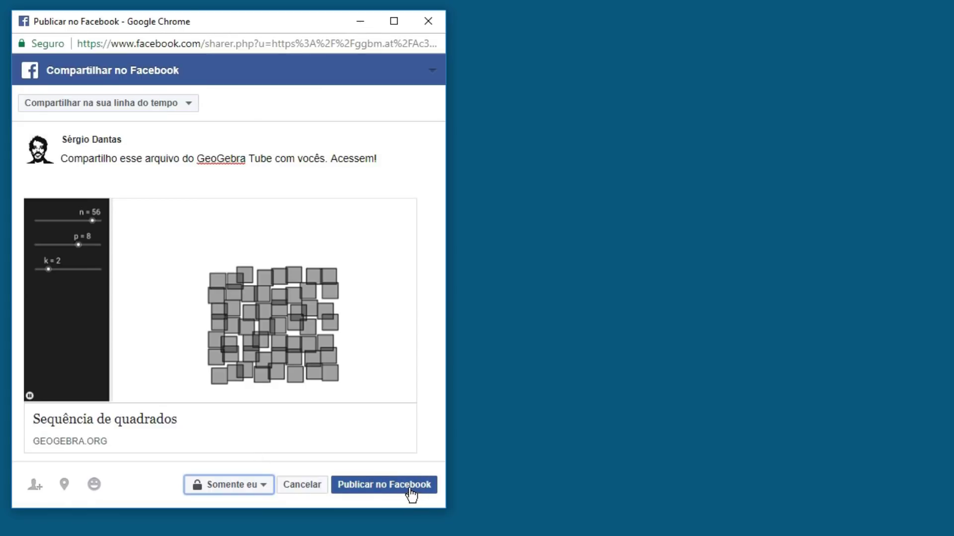
{"action": "left_click", "coordinate": [410, 491]}
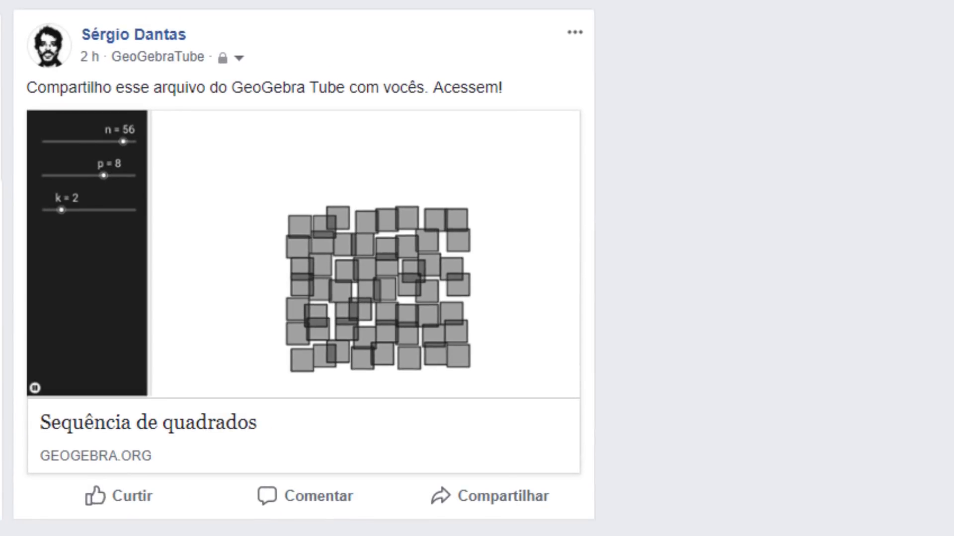
{"action": "left_click", "coordinate": [219, 441]}
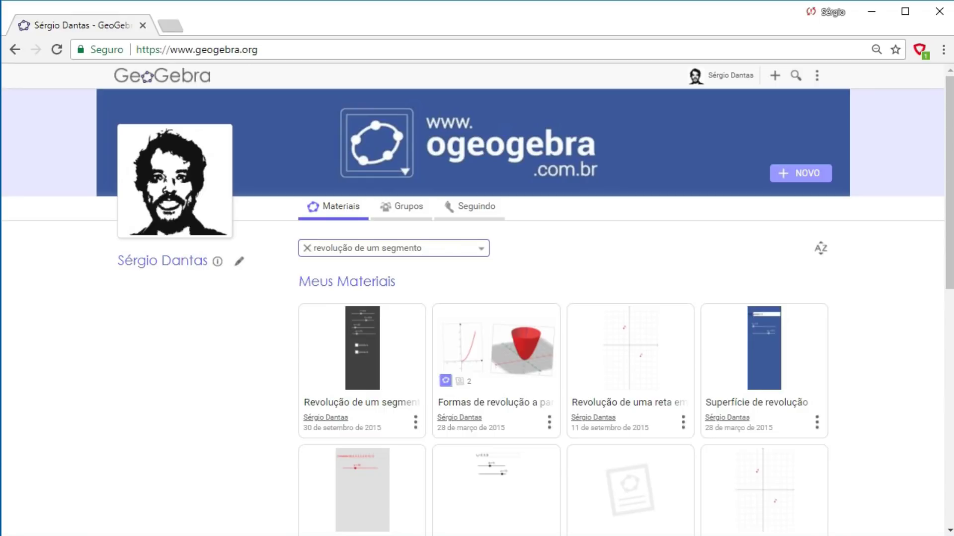
- Open the worksheet "Revolução de um segmento em torno do eixo z" and bring up its HTML embed code
{"action": "left_click", "coordinate": [362, 357]}
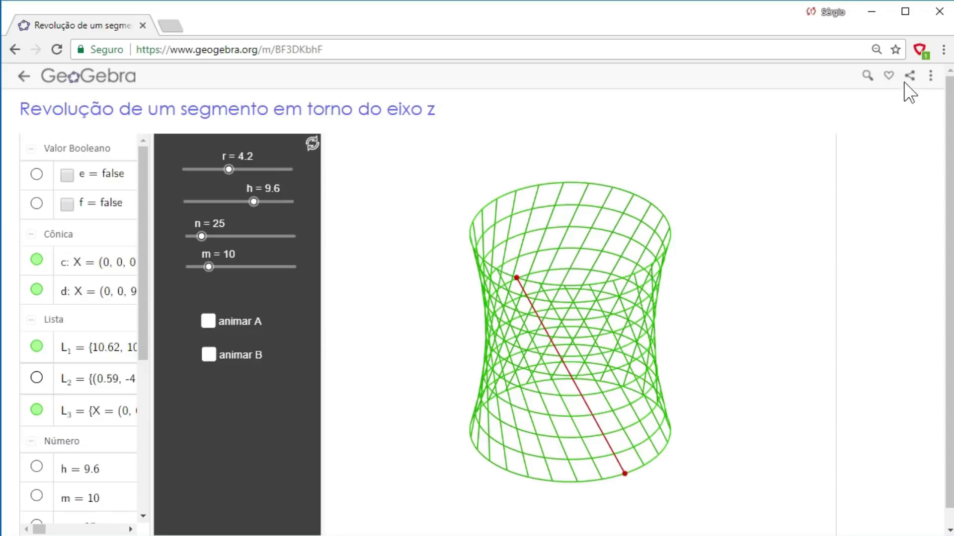
{"action": "left_click", "coordinate": [931, 76]}
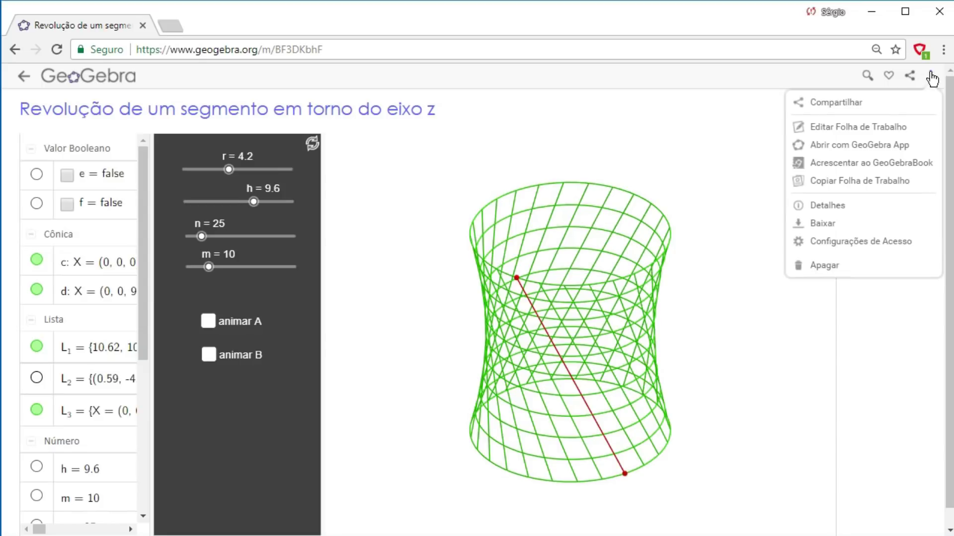
{"action": "left_click", "coordinate": [855, 104]}
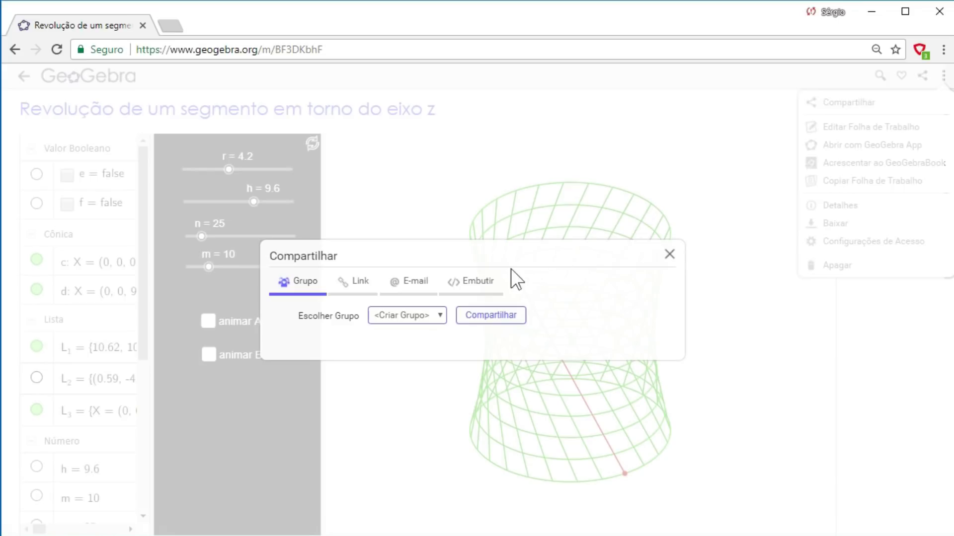
{"action": "left_click", "coordinate": [489, 286]}
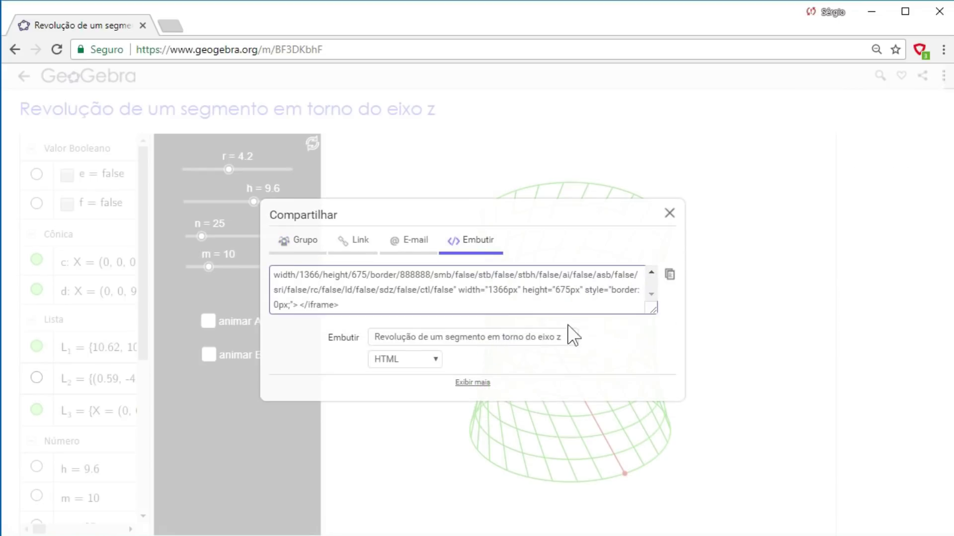
- Set the embedded applet to show the menu (Menu) and input field (Campo de Entrada), and copy the resulting iframe code
{"action": "left_click", "coordinate": [480, 383]}
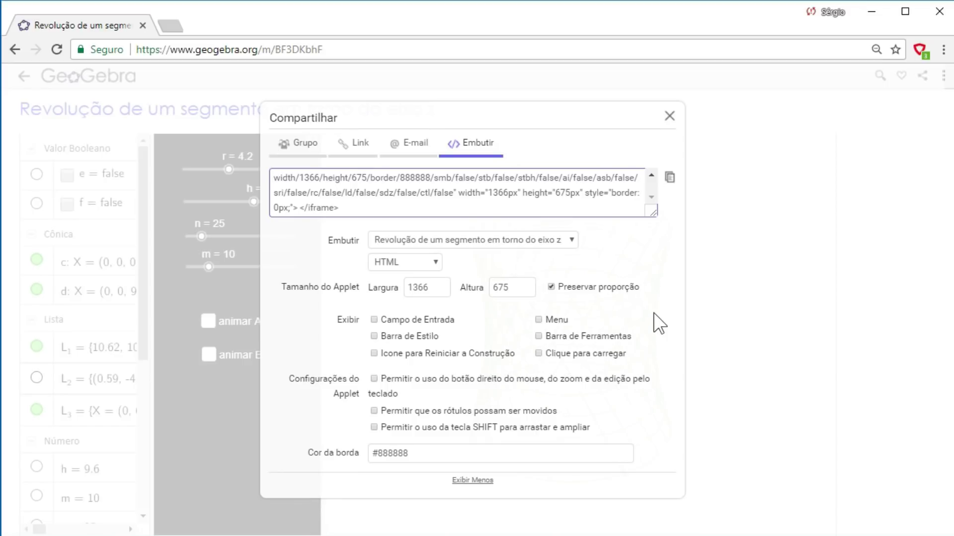
{"action": "left_click", "coordinate": [538, 320]}
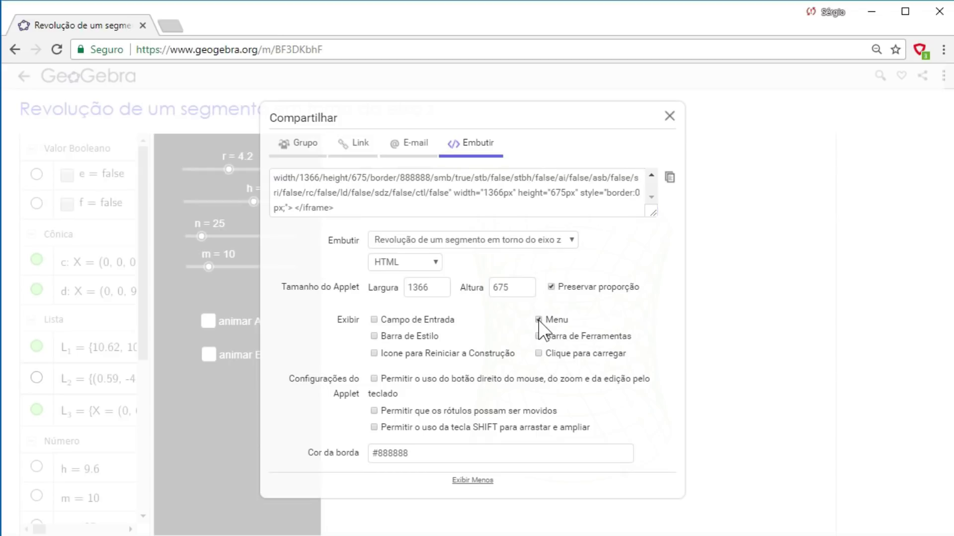
{"action": "left_click", "coordinate": [373, 320]}
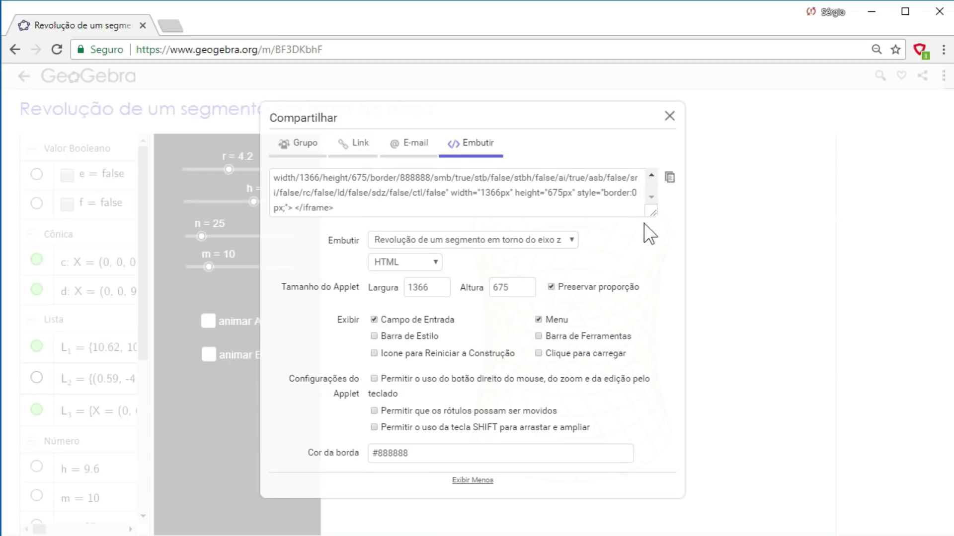
{"action": "left_click", "coordinate": [669, 177]}
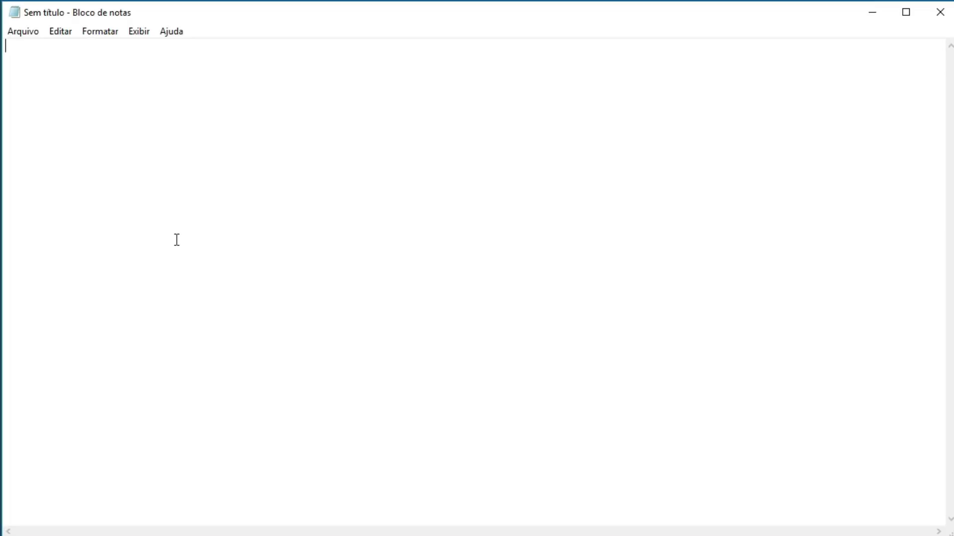
- Paste the iframe code into an empty Notepad document and save it on the desktop as segmentos.html
{"action": "key", "text": "ctrl+v"}
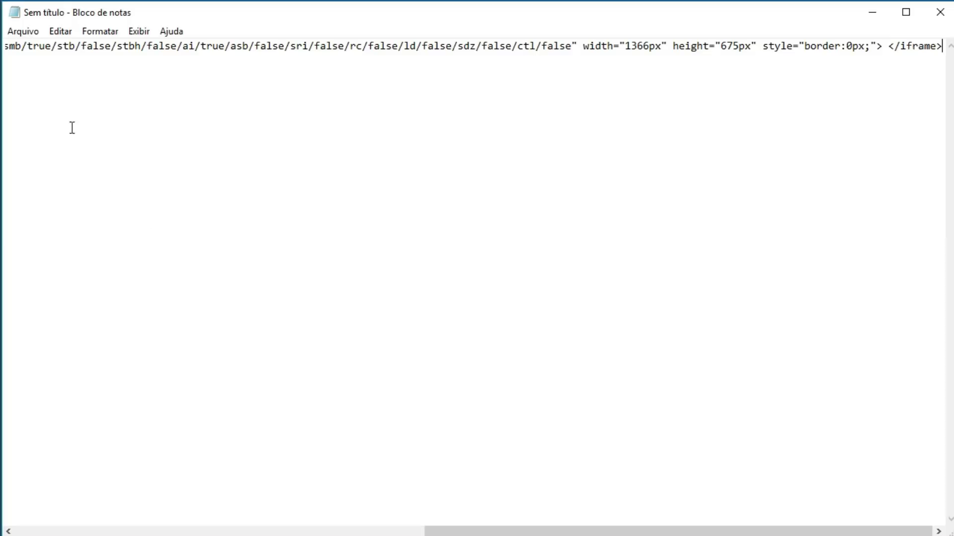
{"action": "left_click", "coordinate": [23, 33]}
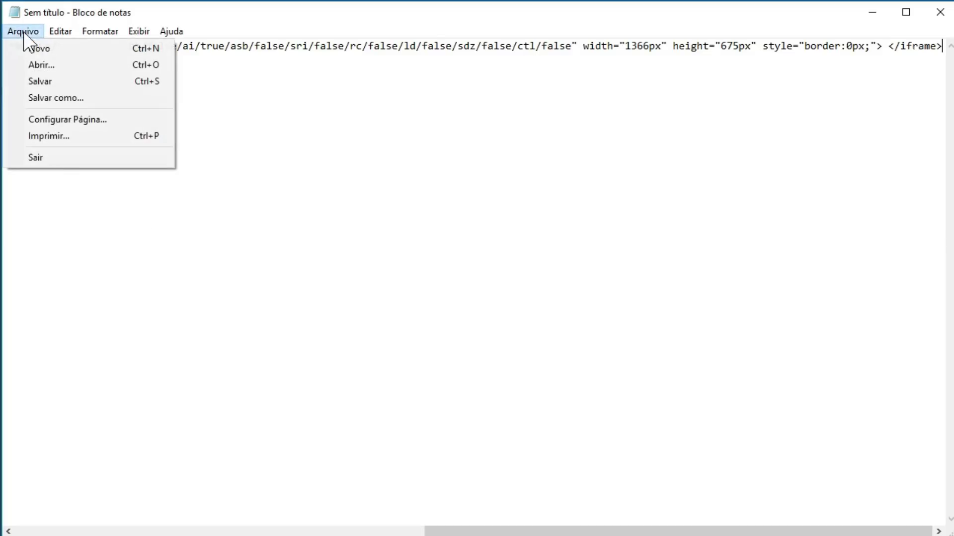
{"action": "left_click", "coordinate": [50, 100]}
{"action": "type", "text": "segmentos.html"}
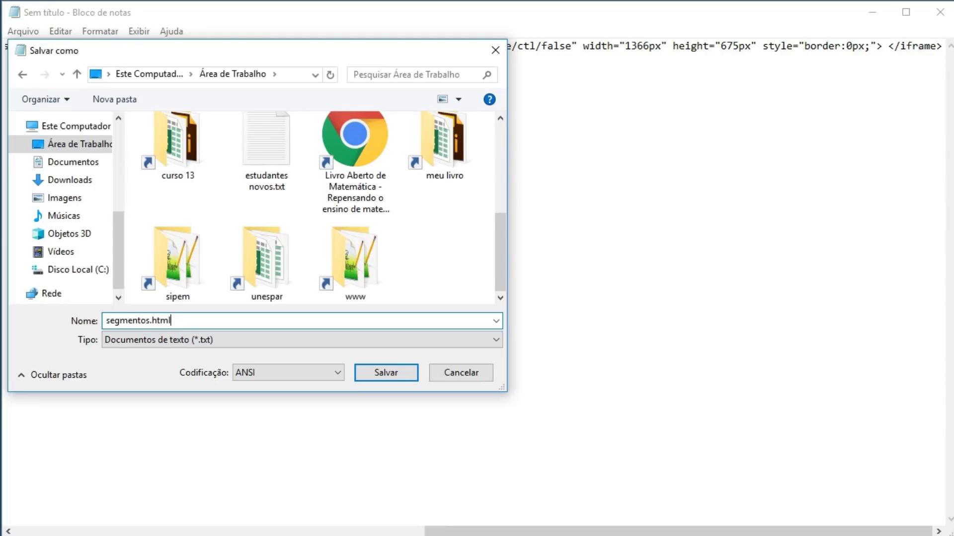
{"action": "left_click", "coordinate": [392, 370]}
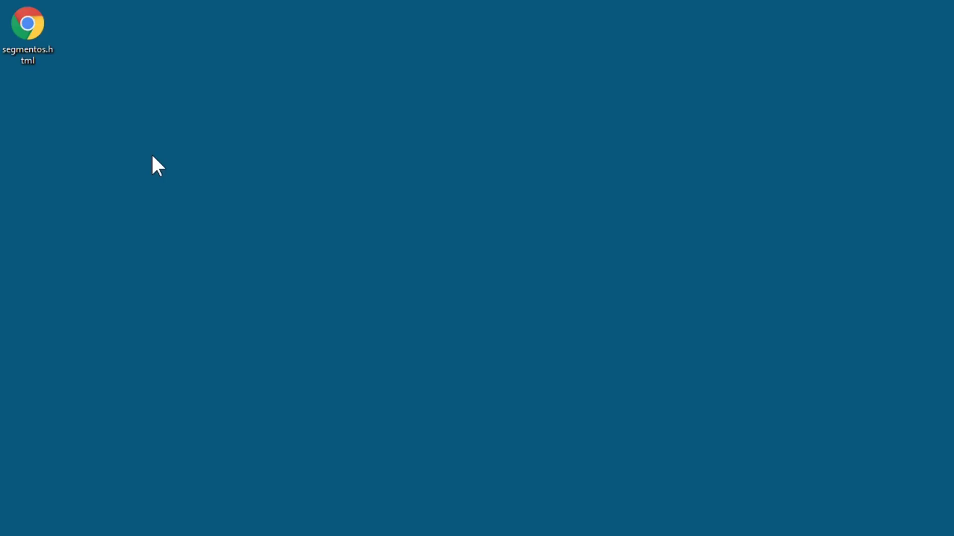
- Open segmentos.html from the desktop in the browser and highlight its local file address
{"action": "double_click", "coordinate": [29, 43]}
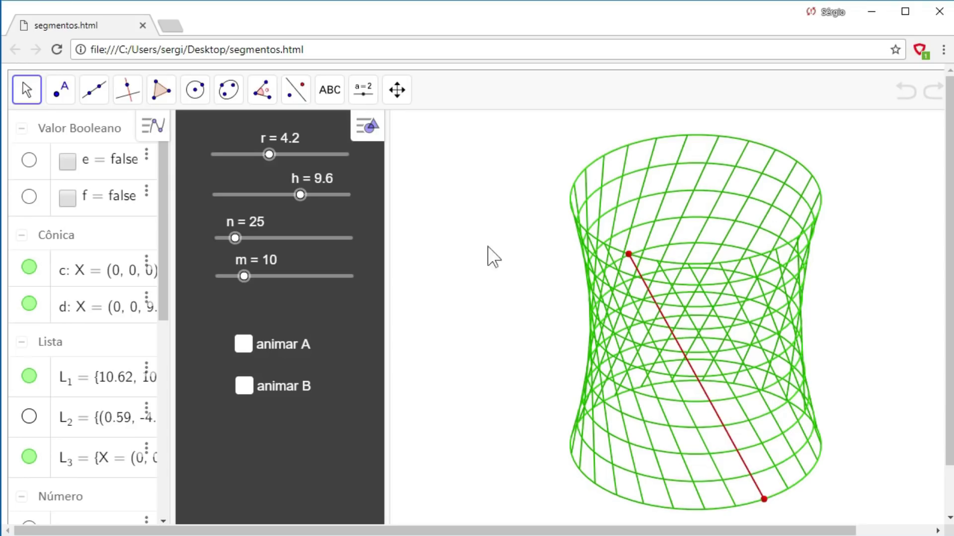
{"action": "left_click_drag", "start_coordinate": [305, 49], "coordinate": [80, 49]}
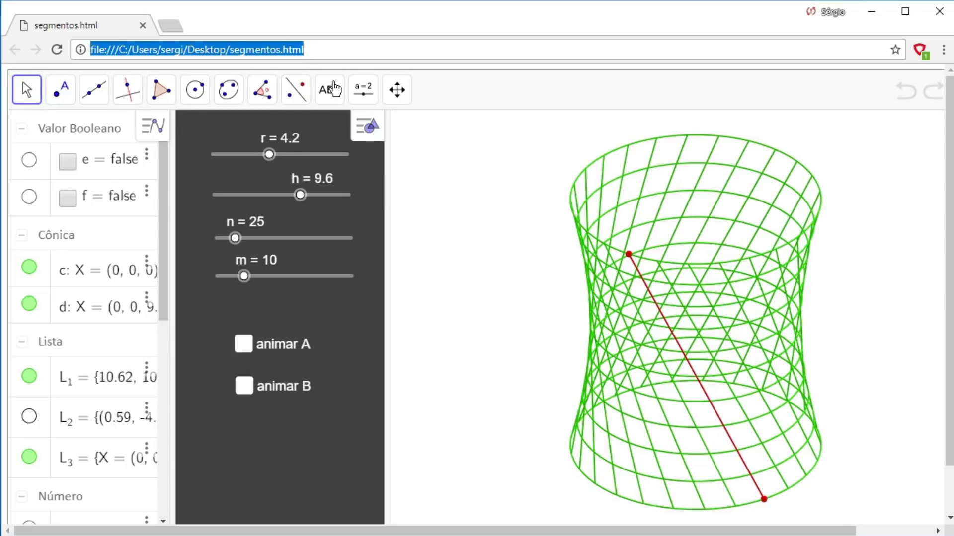
{"action": "left_click", "coordinate": [329, 46]}
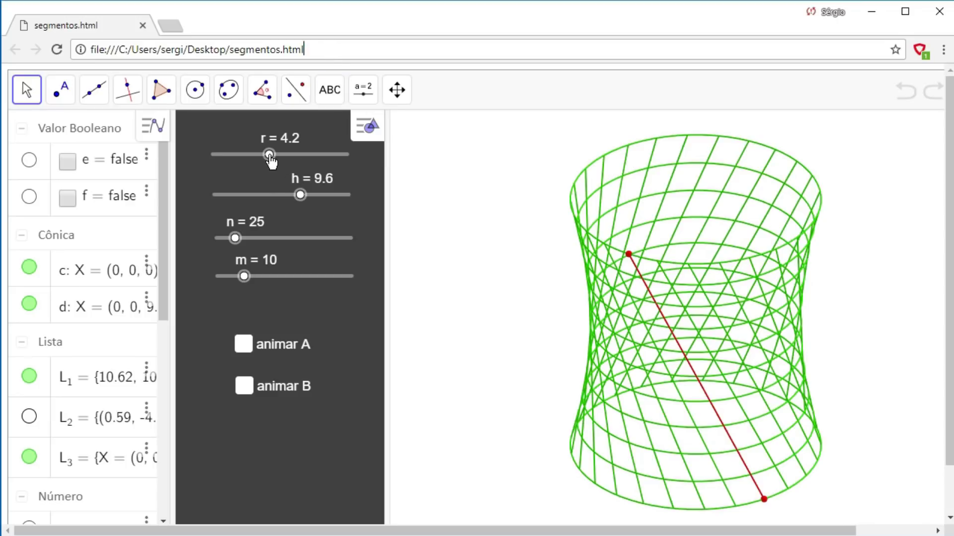
- Set the applet's sliders to r = 4.1, h = 8.5 and n = 41
{"action": "mouse_move", "coordinate": [269, 154]}
{"action": "left_mouse_down"}
{"action": "mouse_move", "coordinate": [251, 157]}
{"action": "mouse_move", "coordinate": [268, 155]}
{"action": "left_mouse_up"}
{"action": "mouse_move", "coordinate": [300, 200]}
{"action": "left_mouse_down"}
{"action": "mouse_move", "coordinate": [267, 199]}
{"action": "mouse_move", "coordinate": [292, 198]}
{"action": "left_mouse_up"}
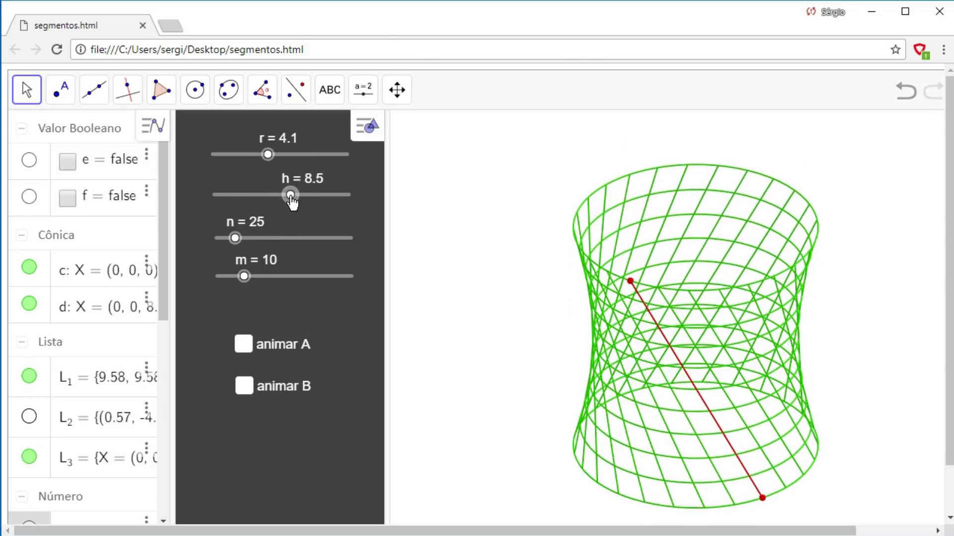
{"action": "left_click_drag", "start_coordinate": [237, 244], "coordinate": [247, 243]}
- Turn on the animations of points A and B, switching B's animation off and on again
{"action": "left_click", "coordinate": [251, 345]}
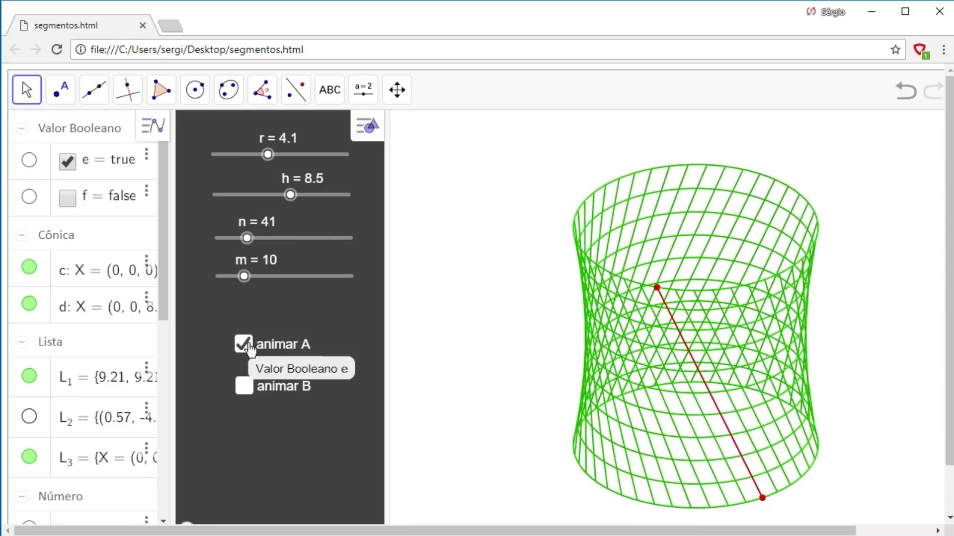
{"action": "left_click", "coordinate": [244, 388]}
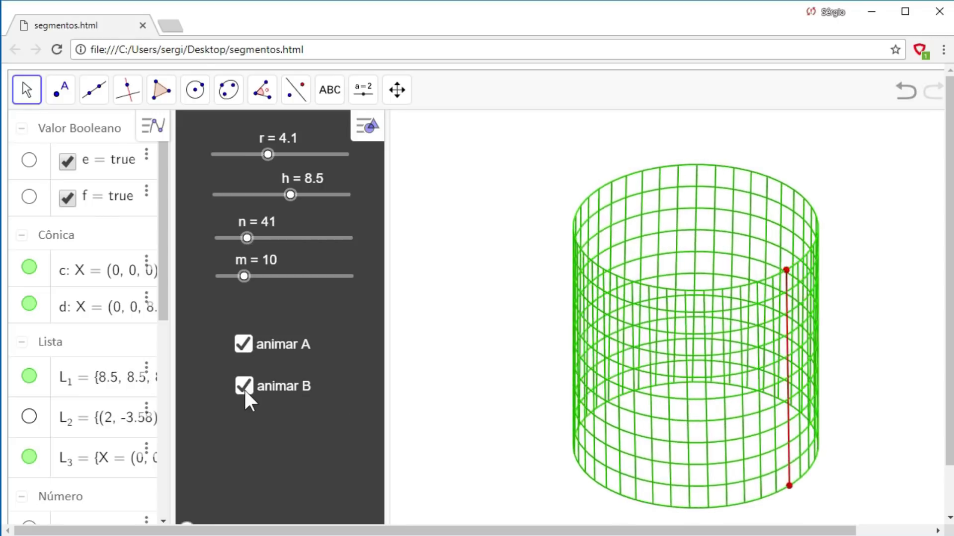
{"action": "left_click", "coordinate": [244, 390]}
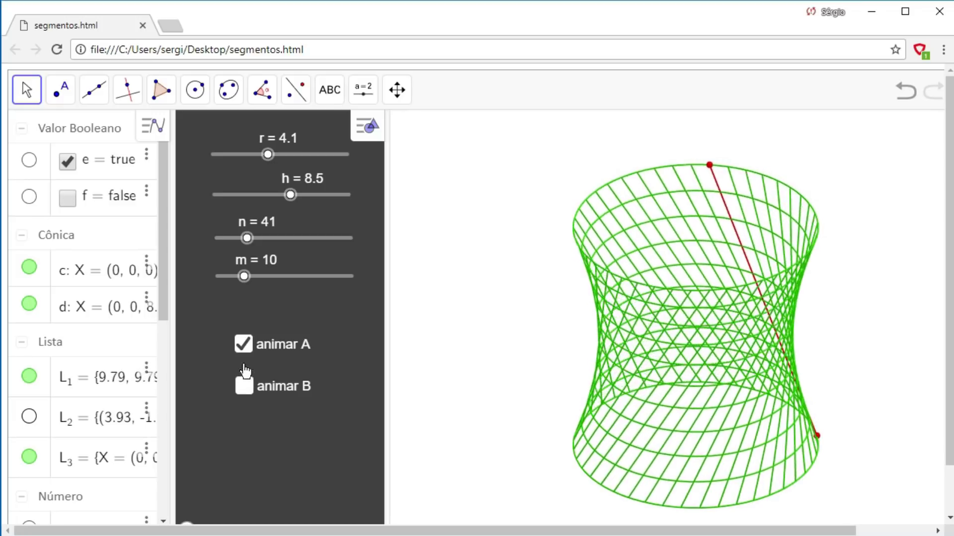
{"action": "left_click", "coordinate": [243, 387]}
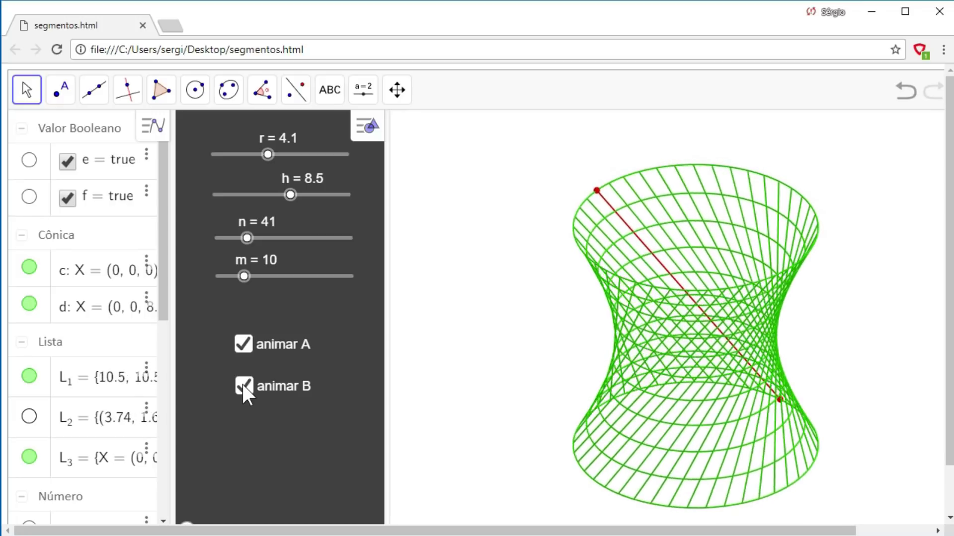